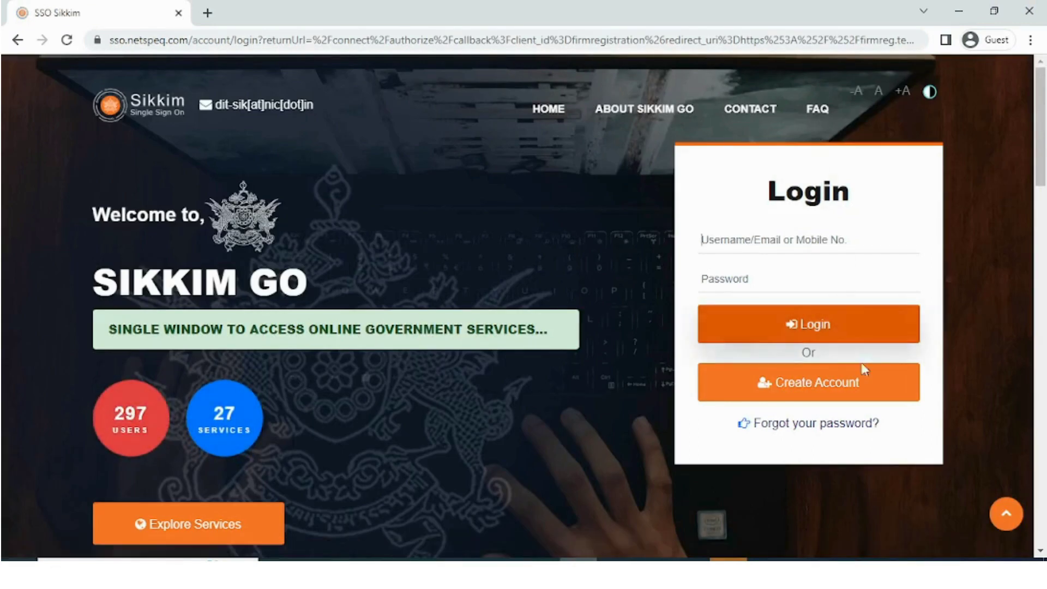
- Return from Create Account to the login form and enter the SSO username and password
click(870, 389)
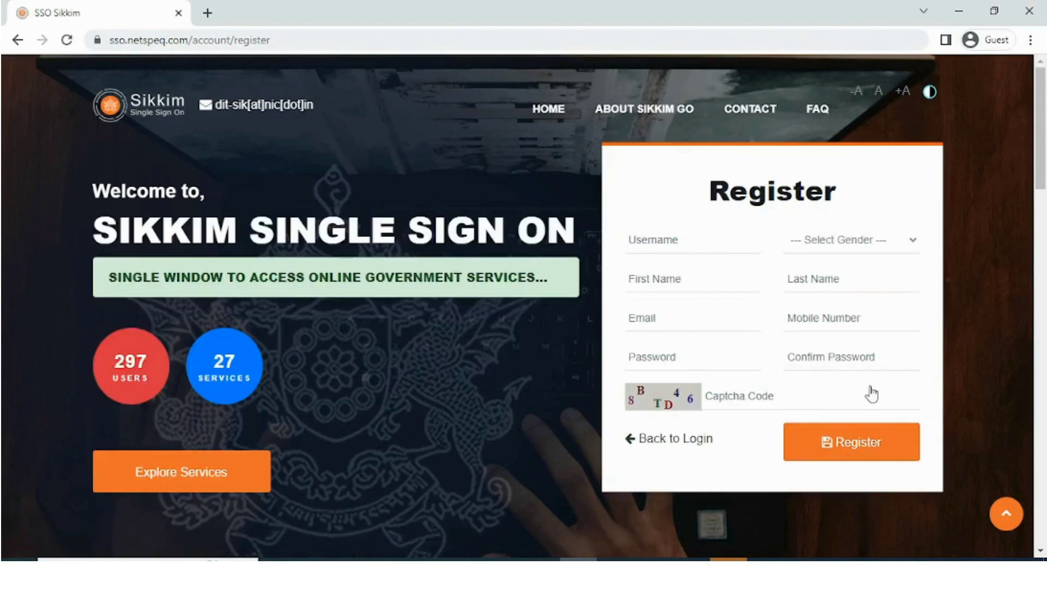
click(637, 438)
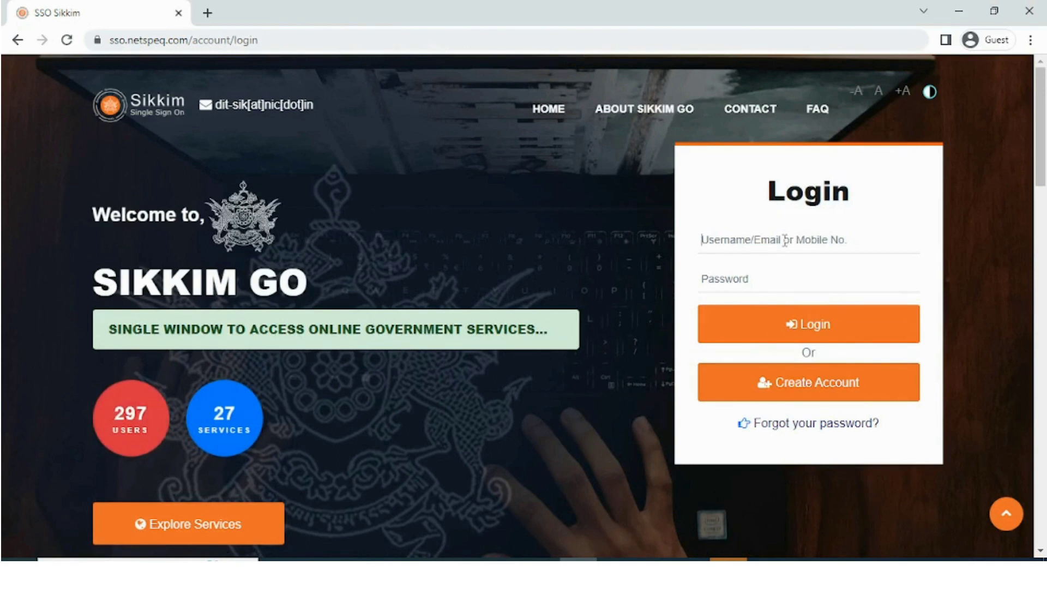
text(user2)
key(Tab)
text(**********)
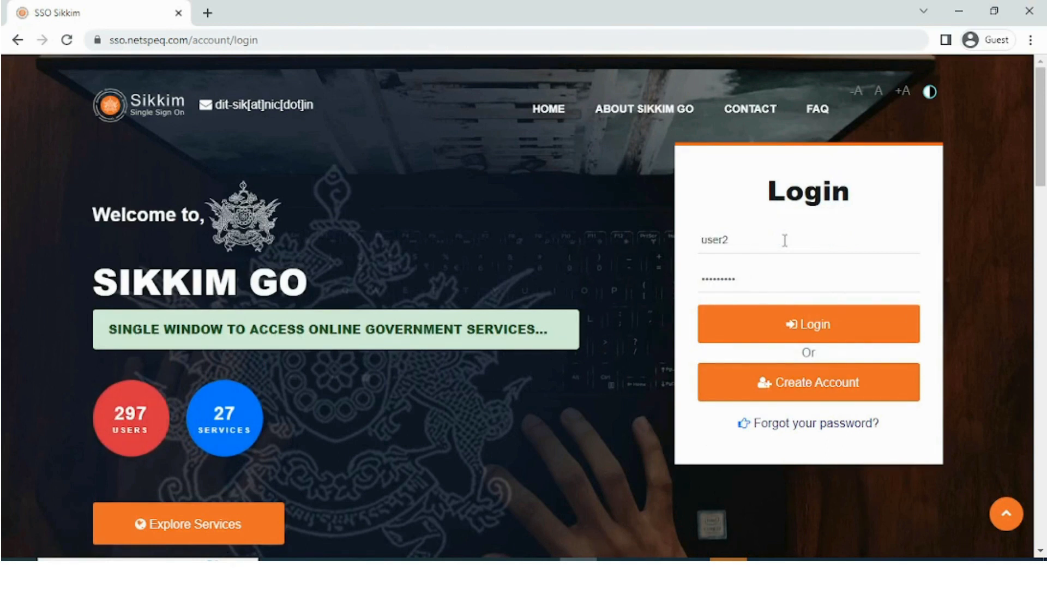
- Log in and open the Firm Registration Certificate card under e-Certificates
click(819, 327)
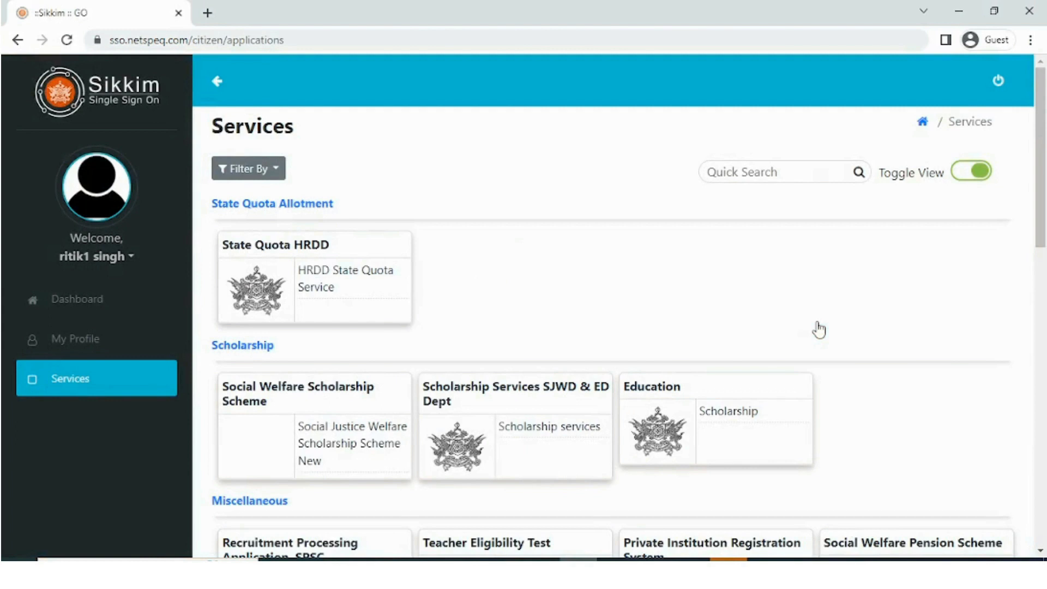
scroll(809, 385, down, 5)
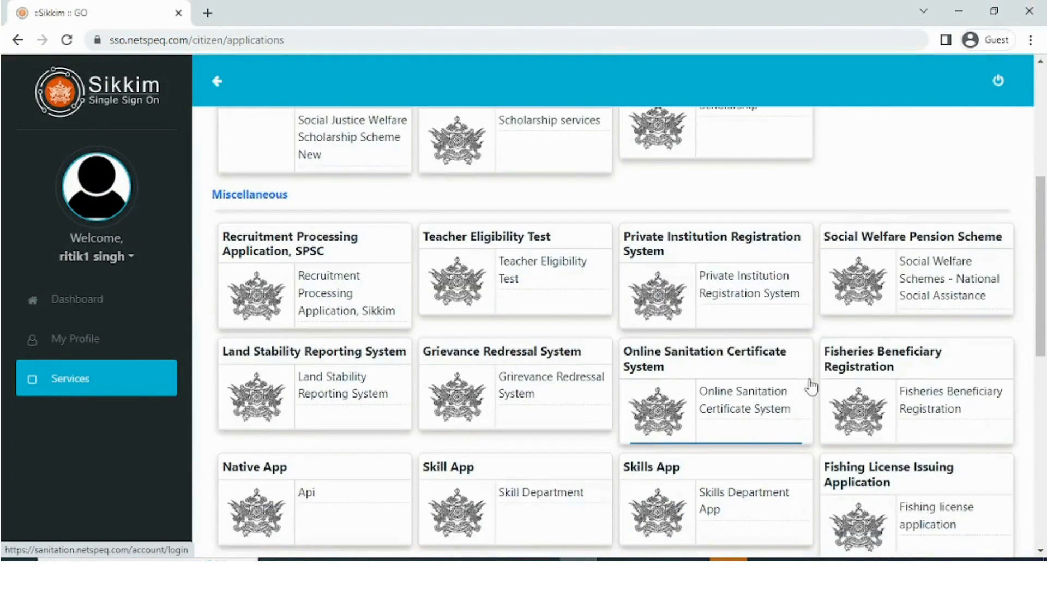
scroll(811, 386, down, 5)
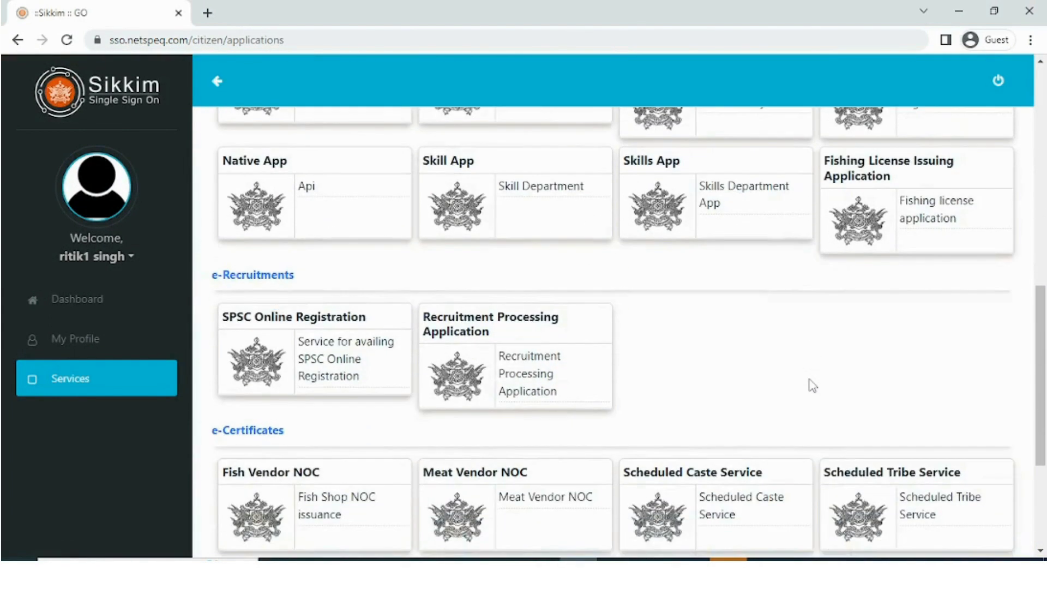
scroll(812, 385, down, 4)
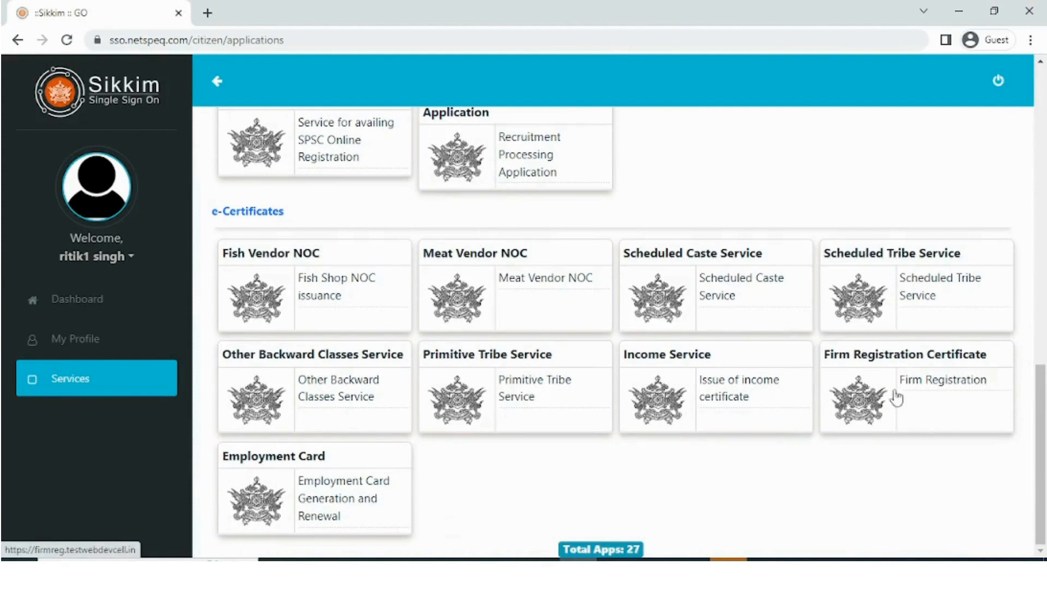
click(949, 398)
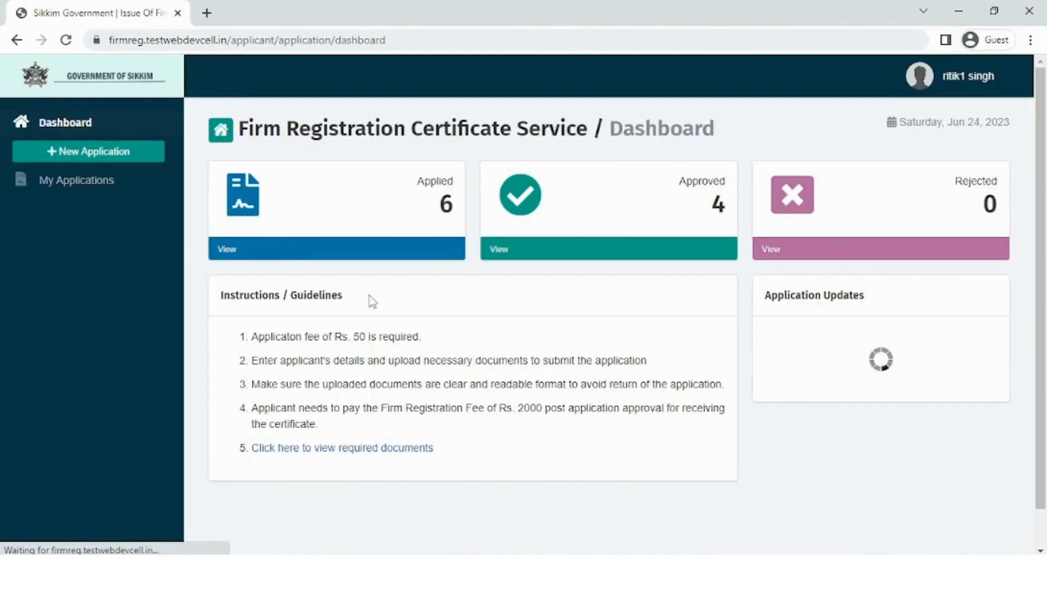
- Start a + New Application from the Firm Registration dashboard sidebar
click(996, 254)
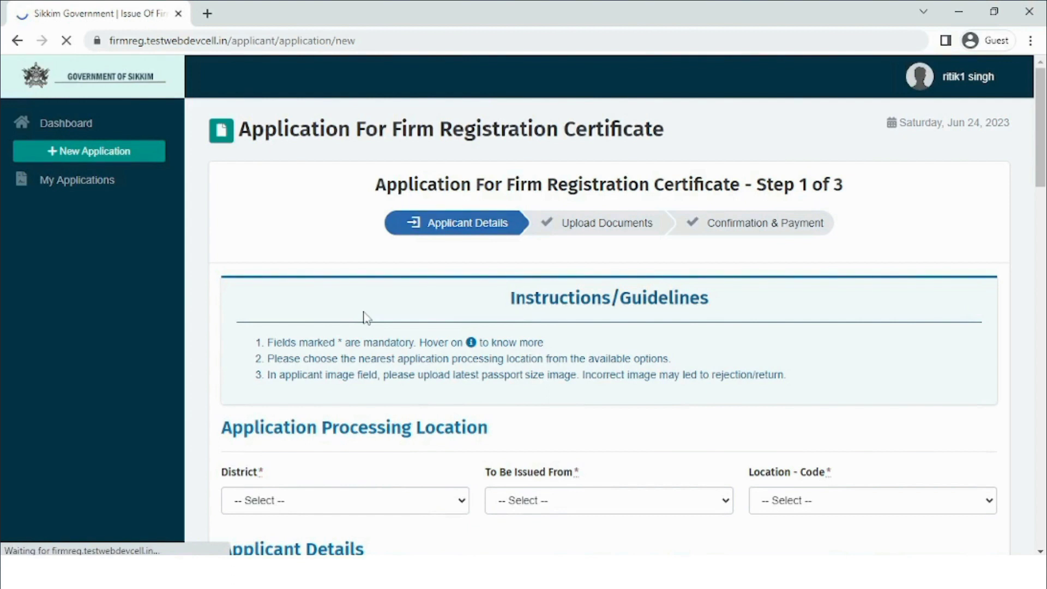
- Set District to Gangtok District, issuing office SDM at Headquarter, location code DAC Gangtok - DCG
scroll(325, 463, down, 3)
click(285, 351)
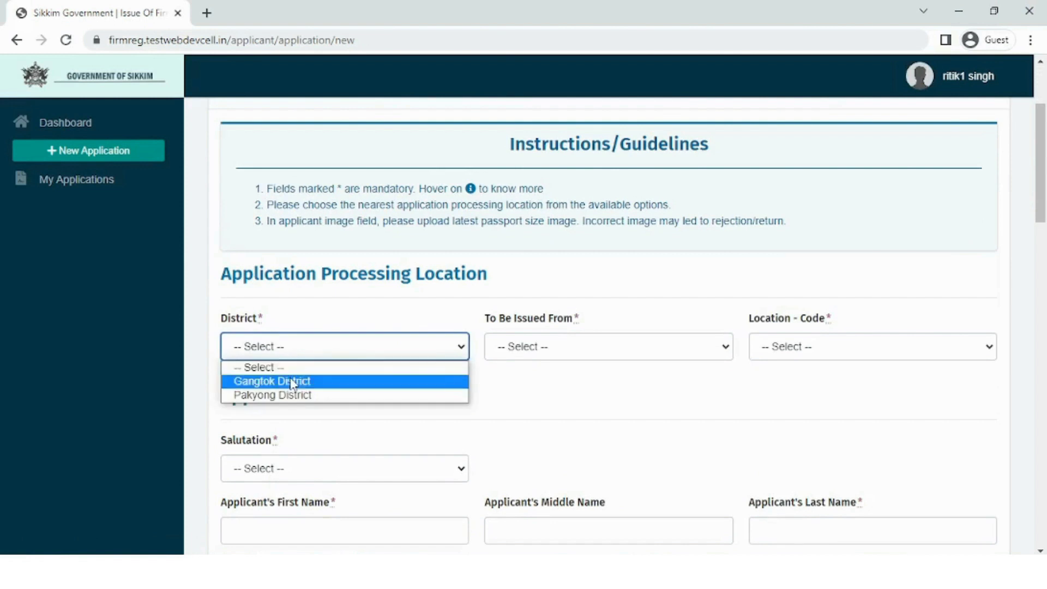
click(293, 382)
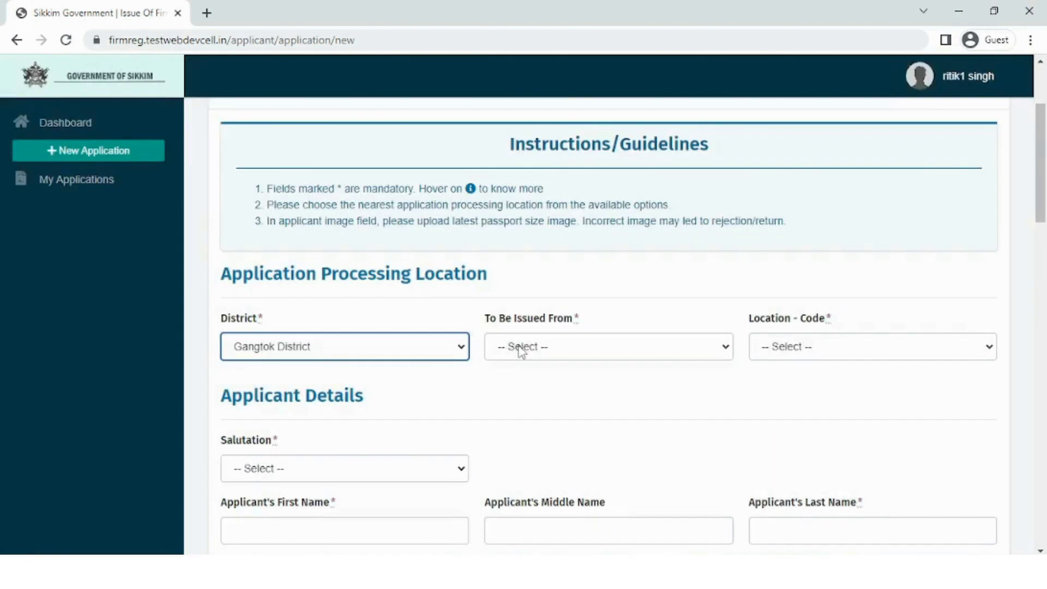
click(519, 349)
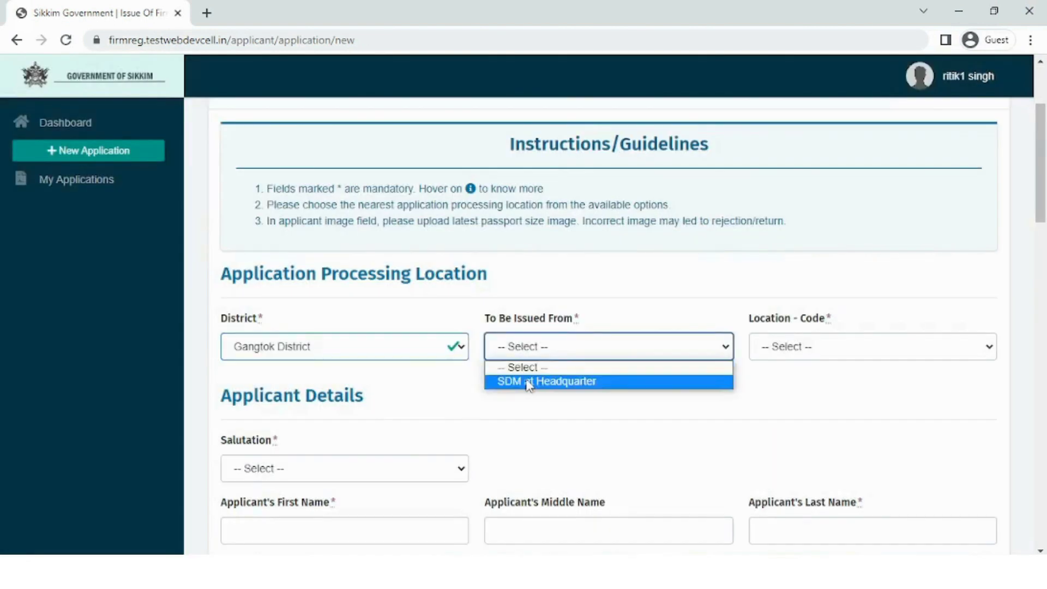
click(528, 381)
click(820, 344)
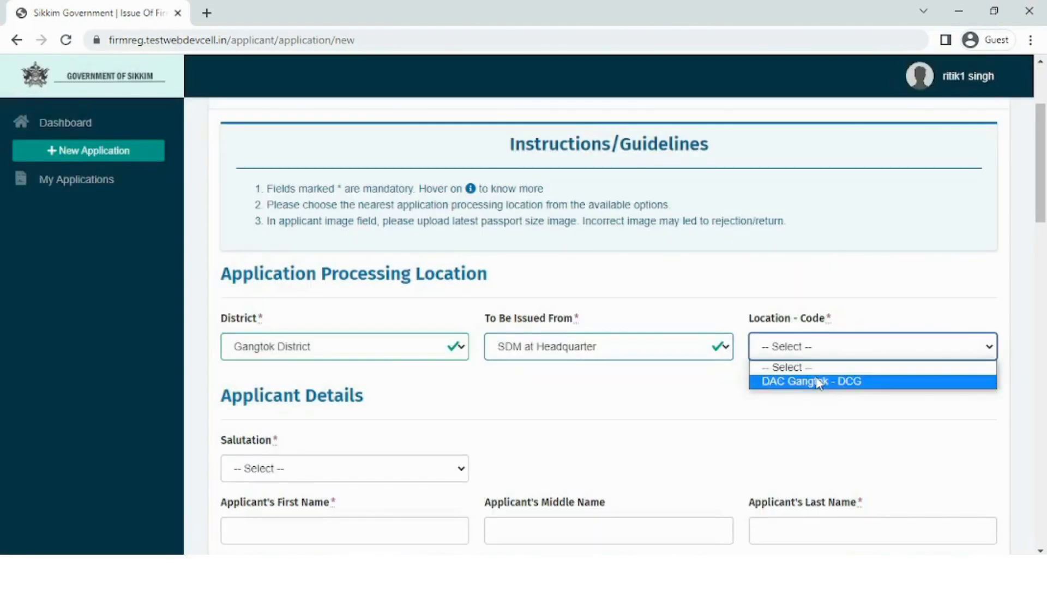
click(819, 382)
scroll(802, 383, down, 4)
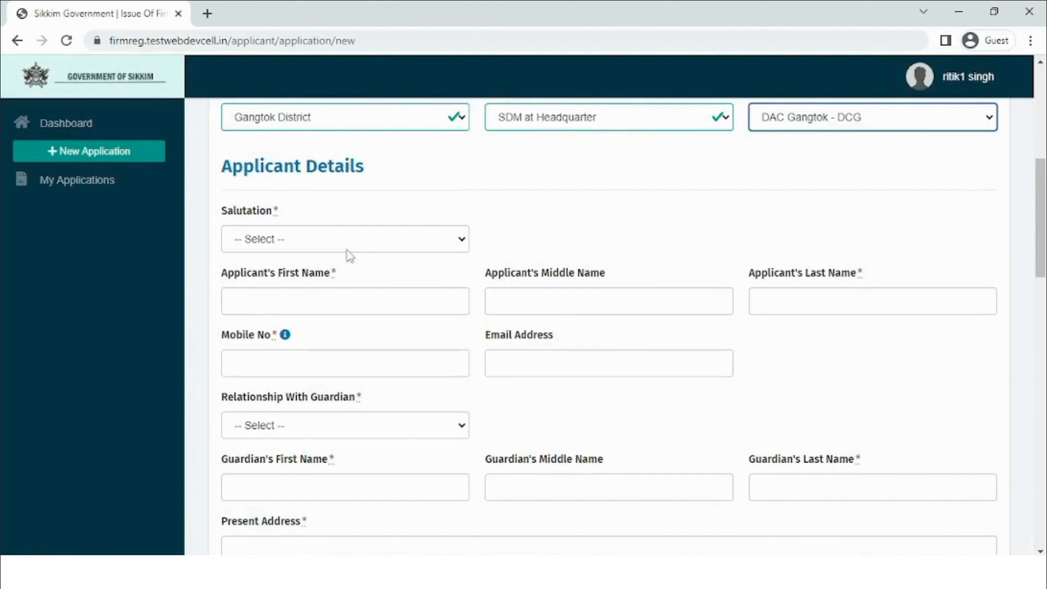
- Choose salutation Mr. and enter the applicant's first name, last name and mobile field
click(343, 243)
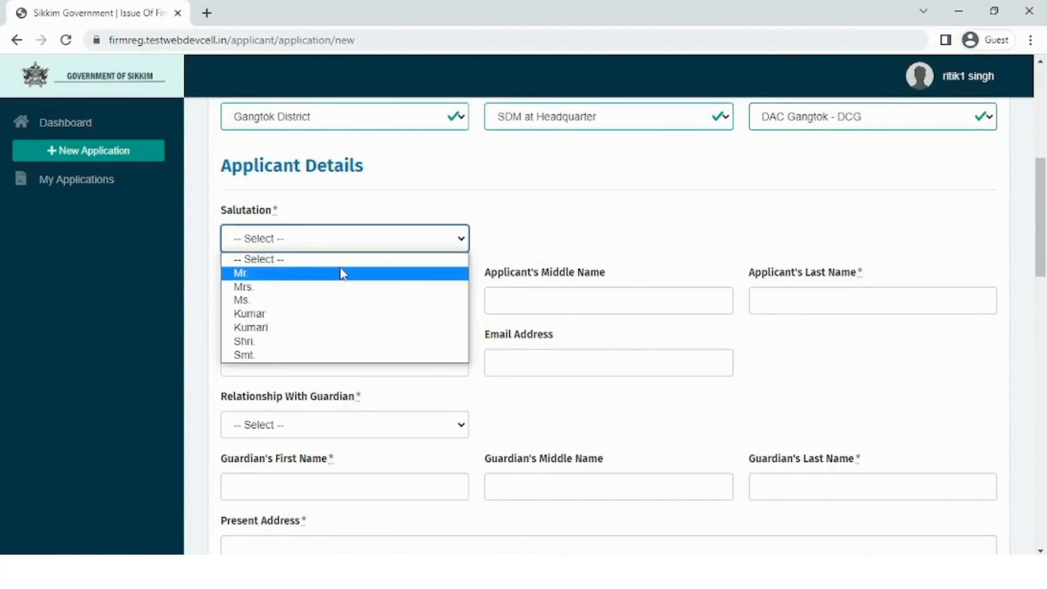
click(342, 271)
click(322, 293)
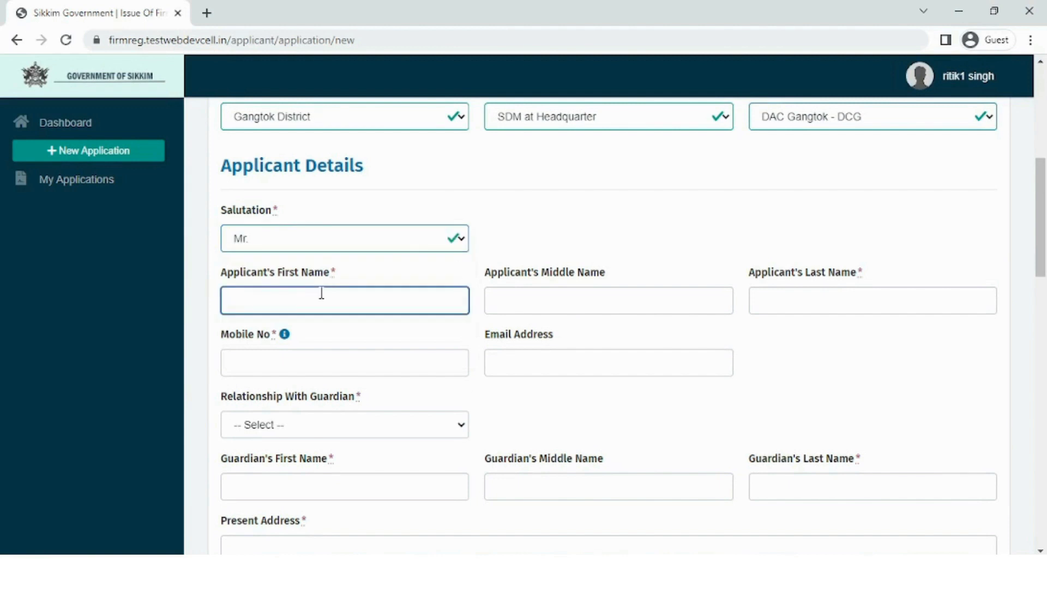
key(Tab)
key(Tab)
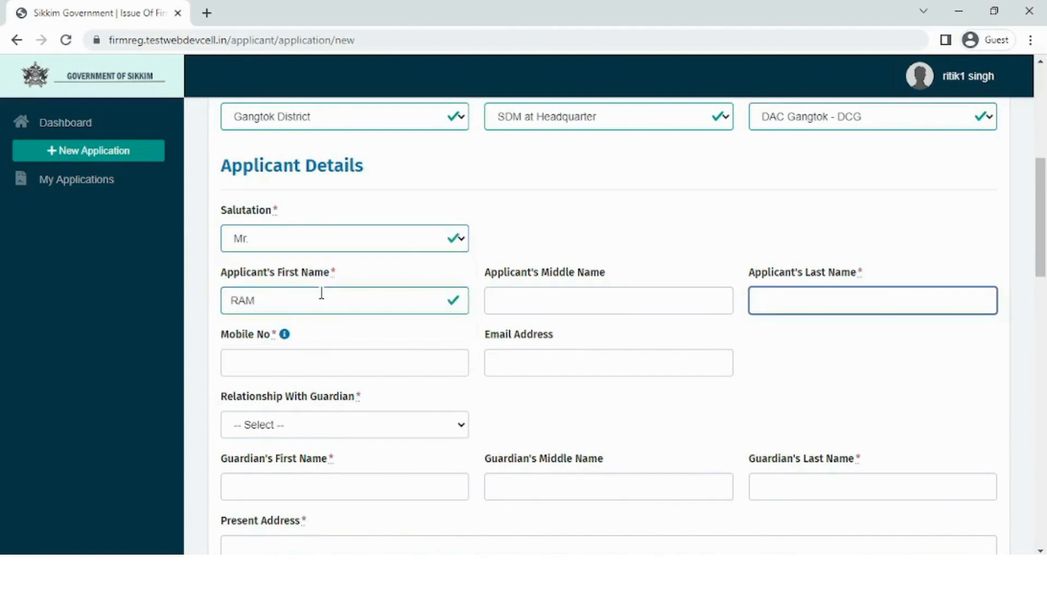
key(Tab)
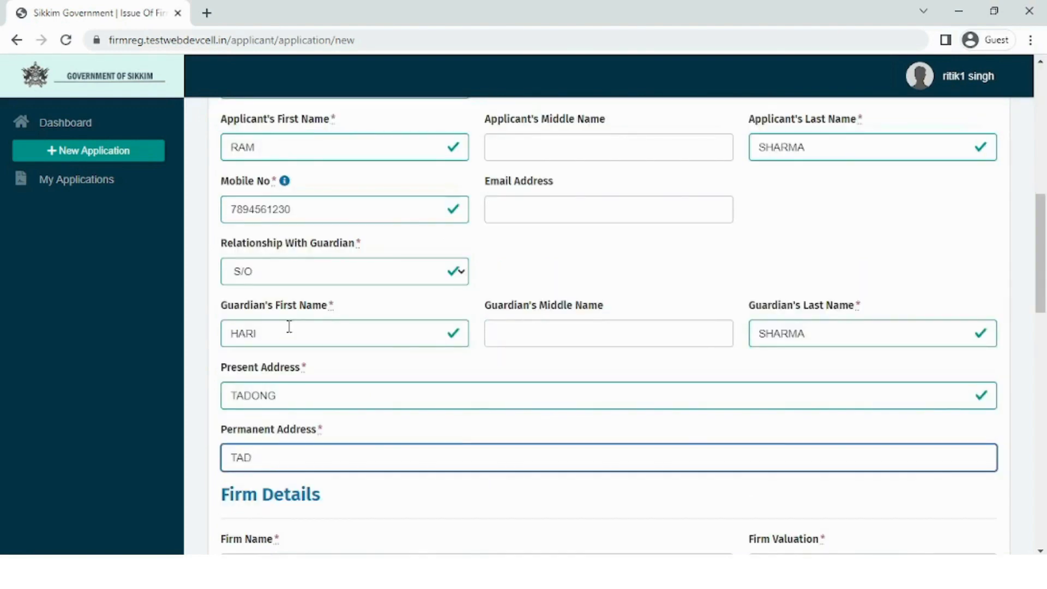
text(ONG)
key(Tab)
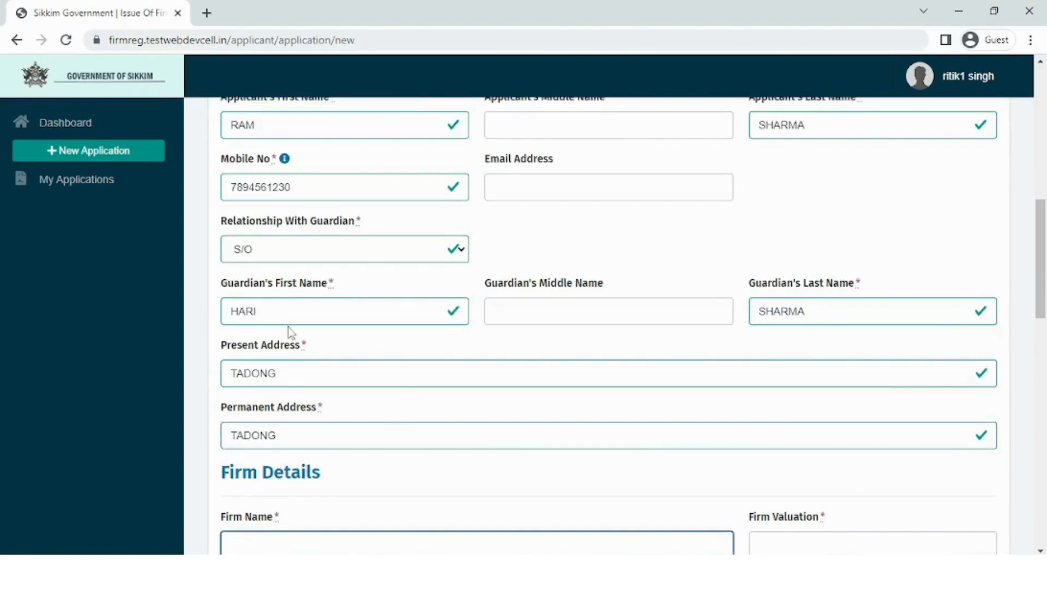
- Enter firm name XYZ, valuation 150000, nature Business 1 and the trade licence number
text(XYZ)
key(Tab)
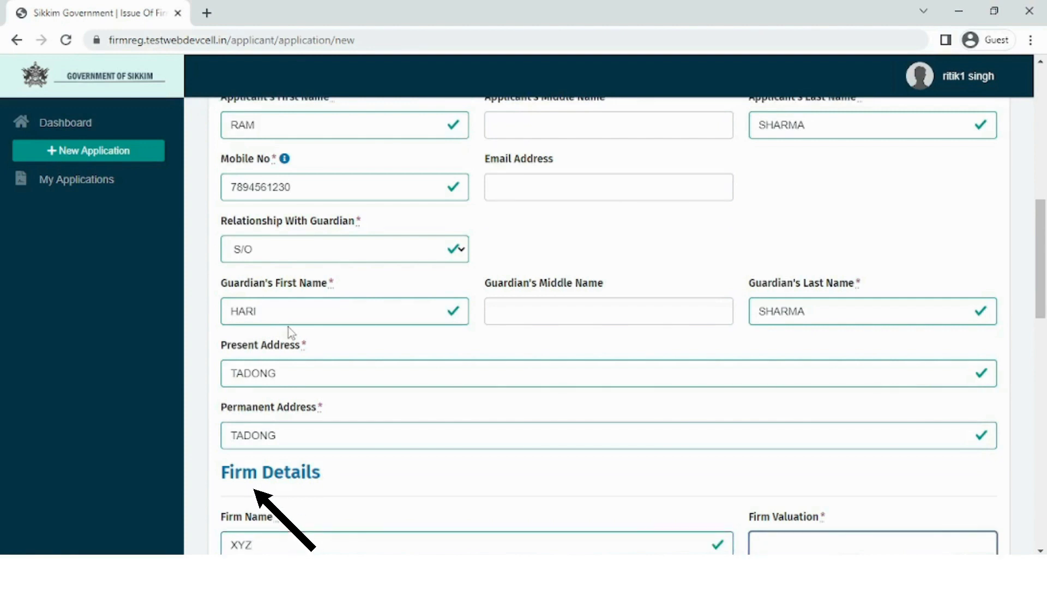
scroll(288, 326, down, 4)
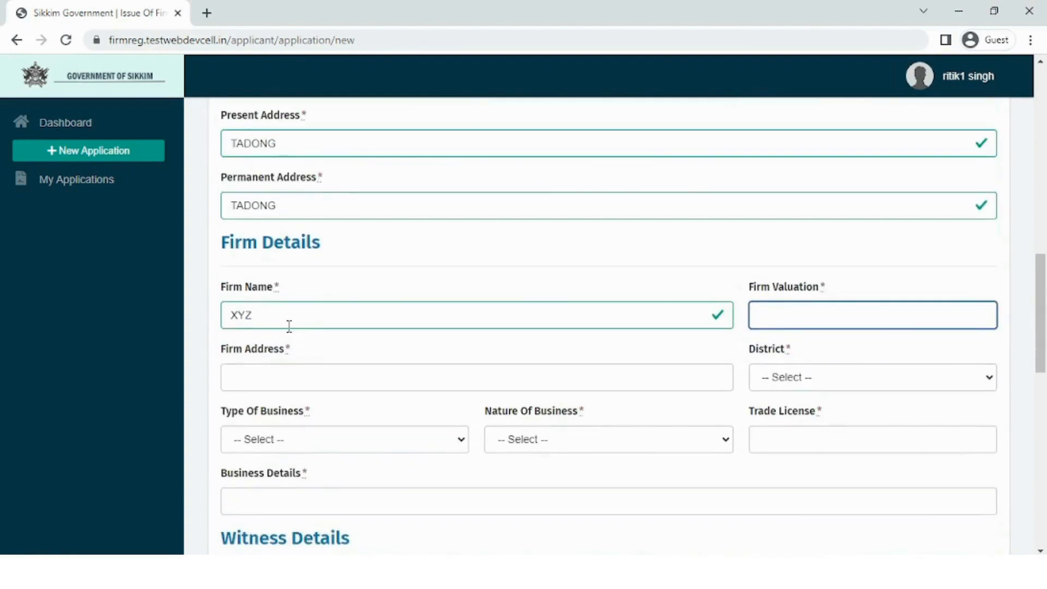
text(150000)
key(Tab)
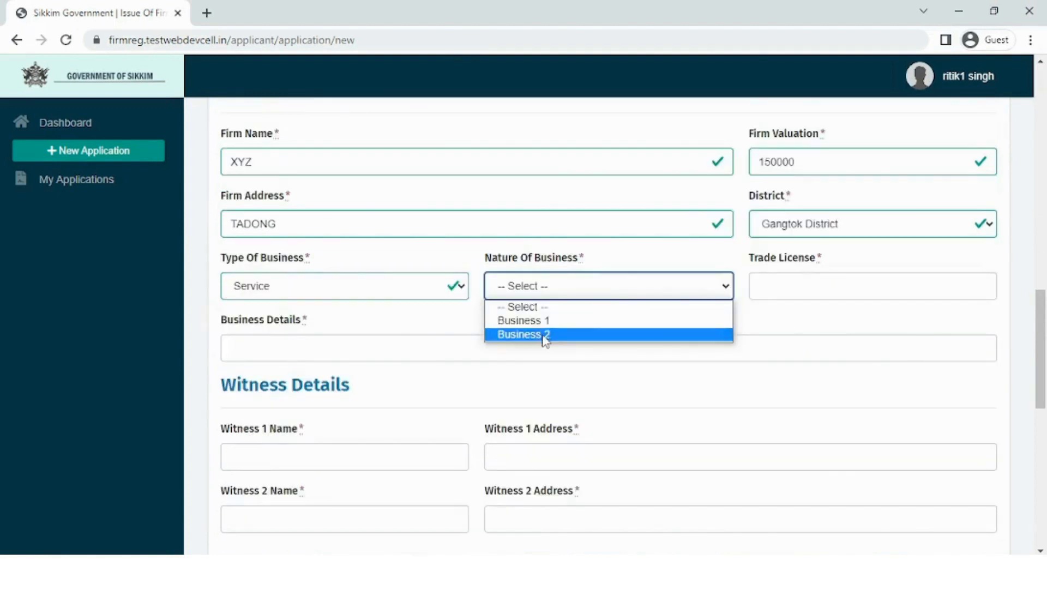
click(553, 325)
click(792, 286)
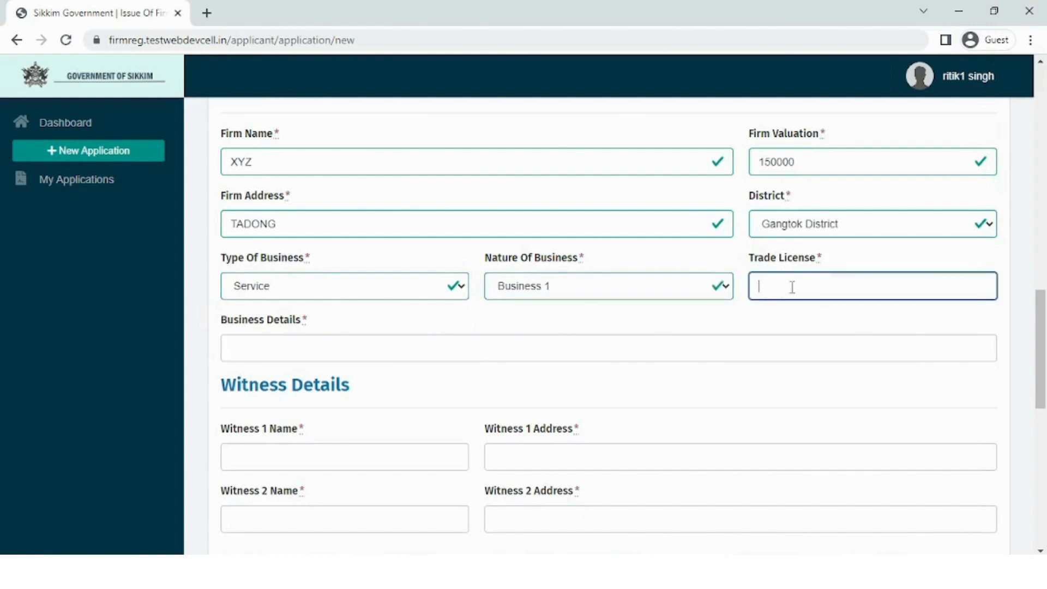
text(123456)
- Enter business details 'SERVICE BUSINESS' and fill in the witness's name and address
scroll(376, 265, down, 2)
click(371, 270)
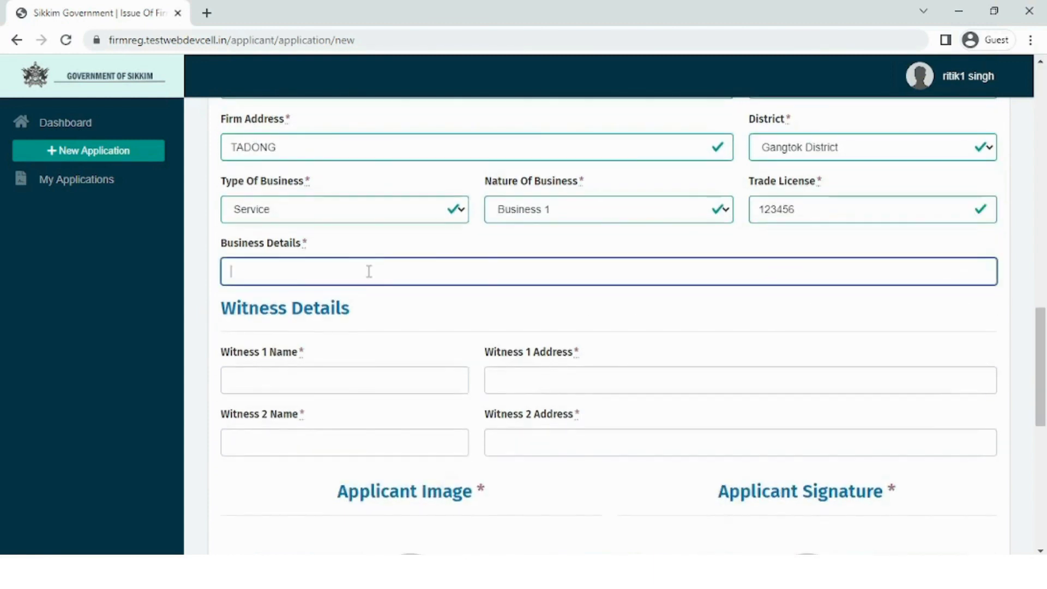
text(SERVICE BUSIENSS)
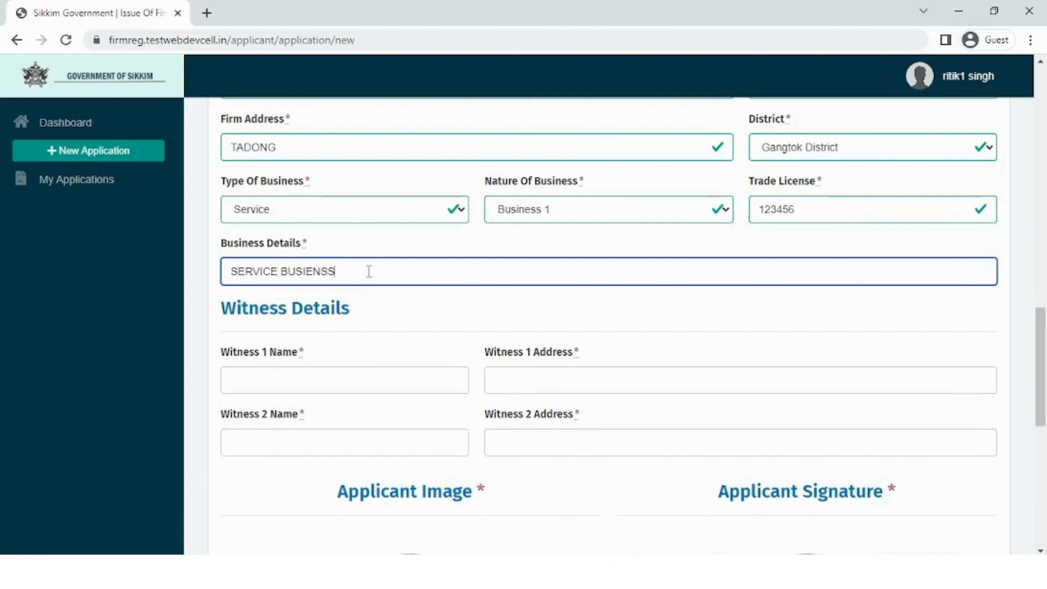
key(BackSpace)
key(BackSpace)
key(BackSpace)
key(BackSpace)
text(NES)
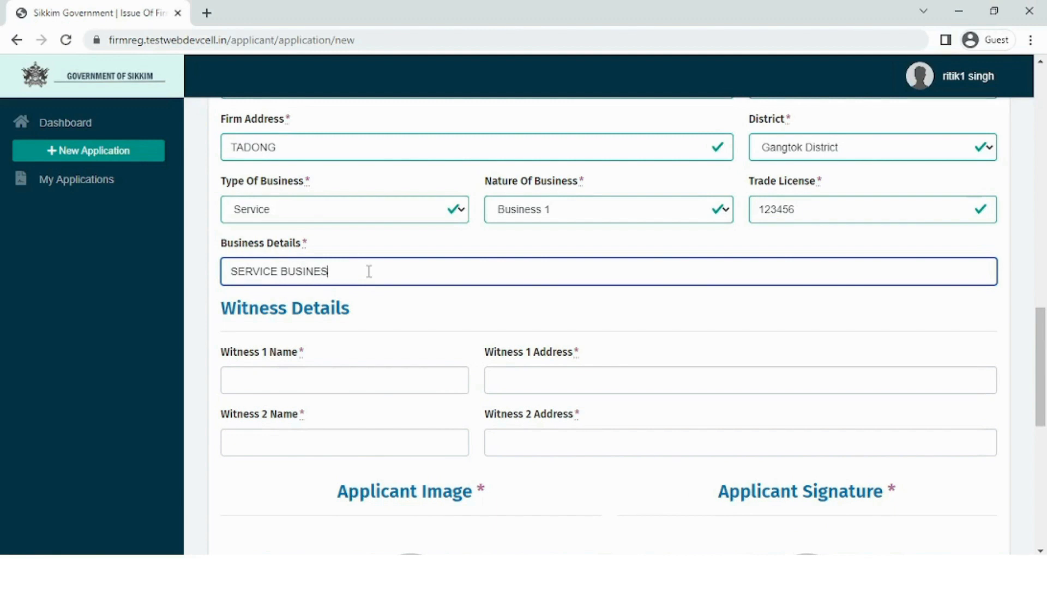
text(S)
scroll(369, 272, down, 1)
click(297, 300)
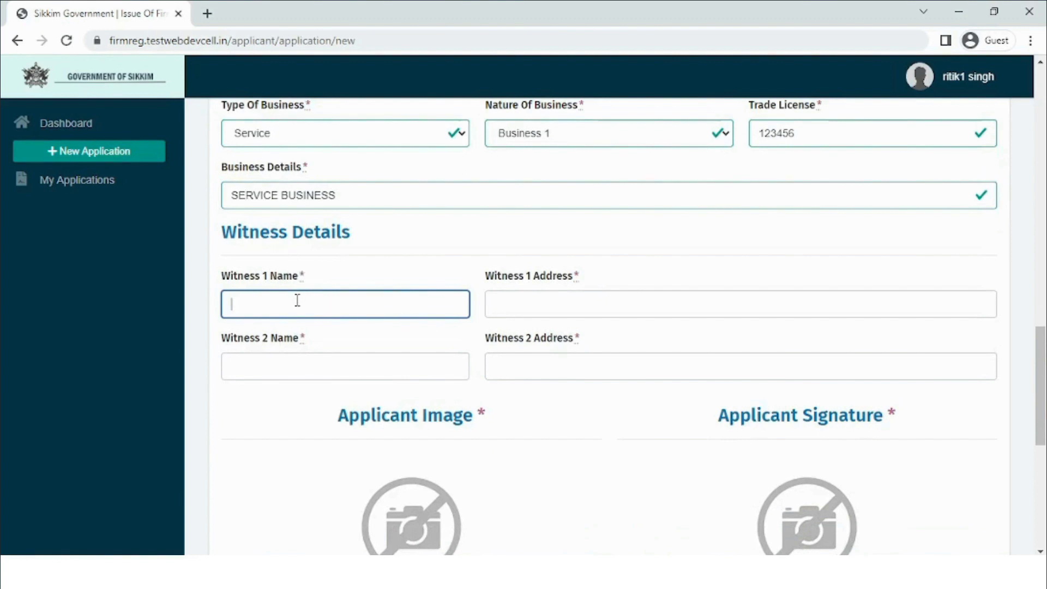
text(MR.A)
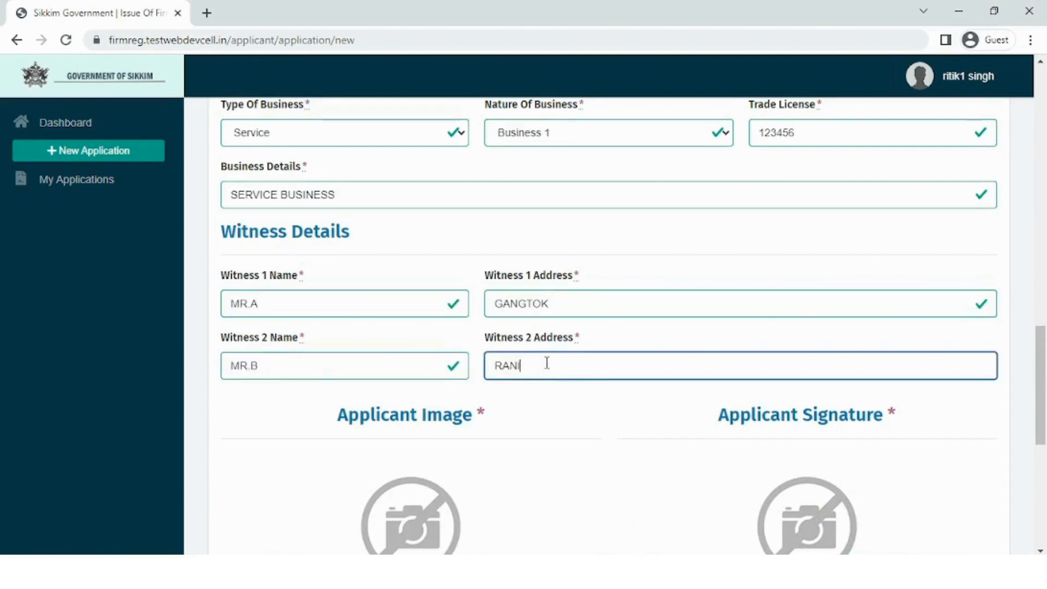
text(POOL)
scroll(547, 364, down, 5)
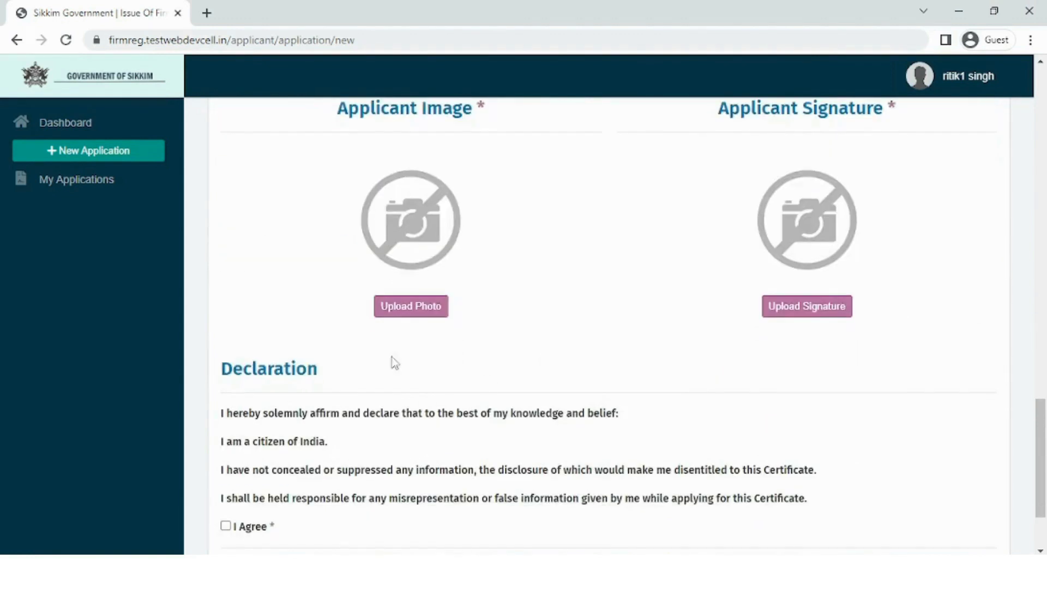
- Load the user pic image as the applicant photo, adjust its crop box and confirm
click(411, 306)
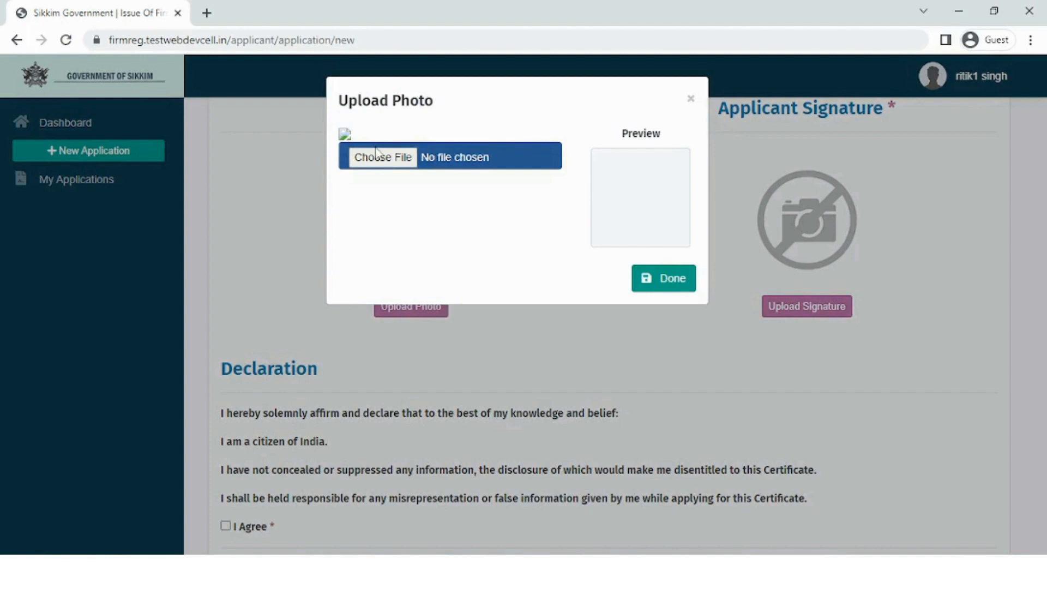
click(376, 157)
click(611, 327)
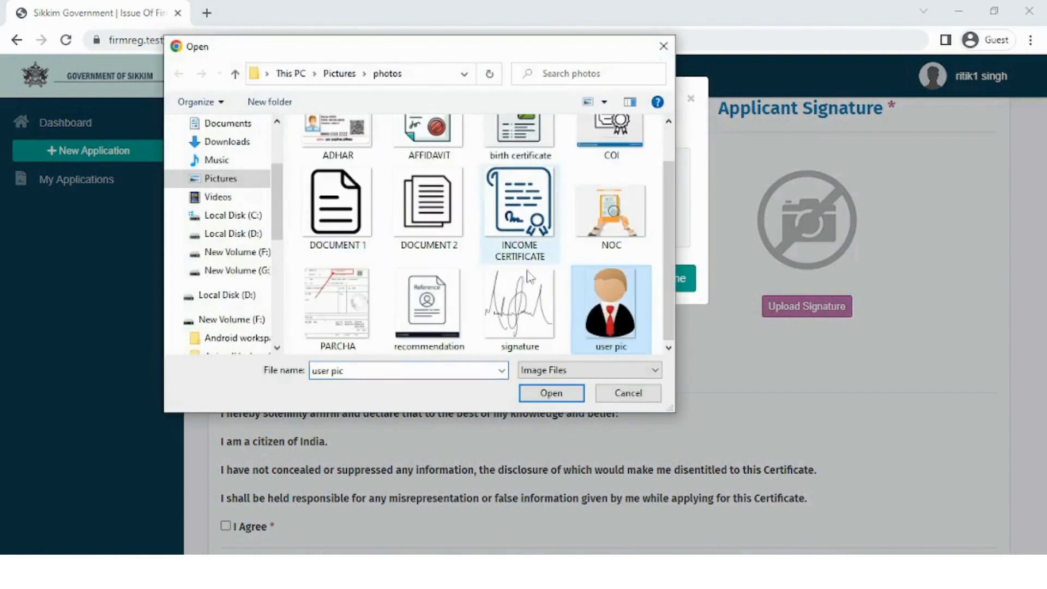
click(551, 392)
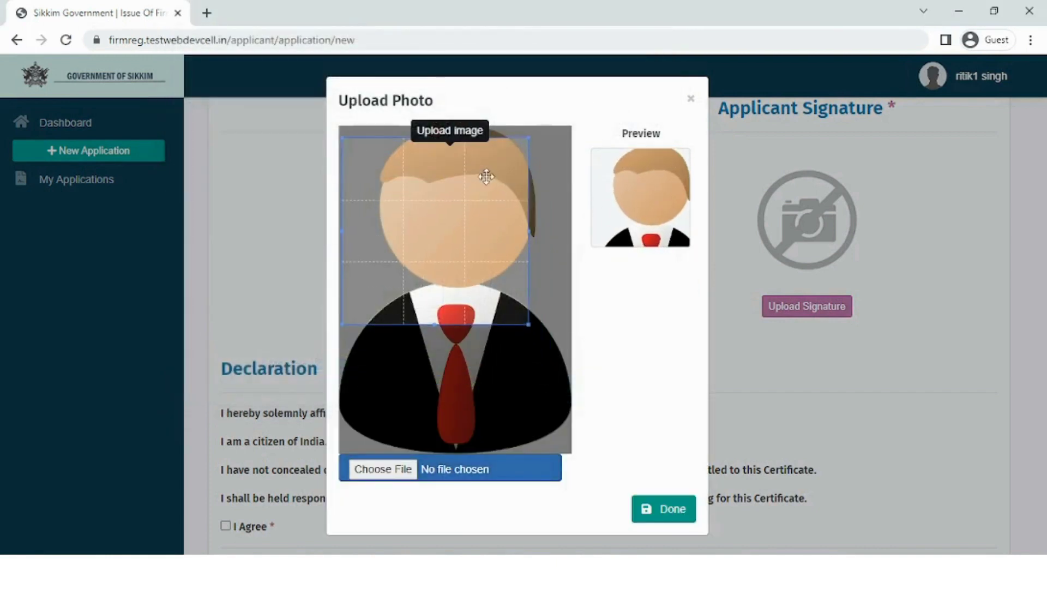
drag(486, 176, 486, 175)
drag(526, 228, 554, 233)
drag(466, 240, 482, 248)
click(659, 511)
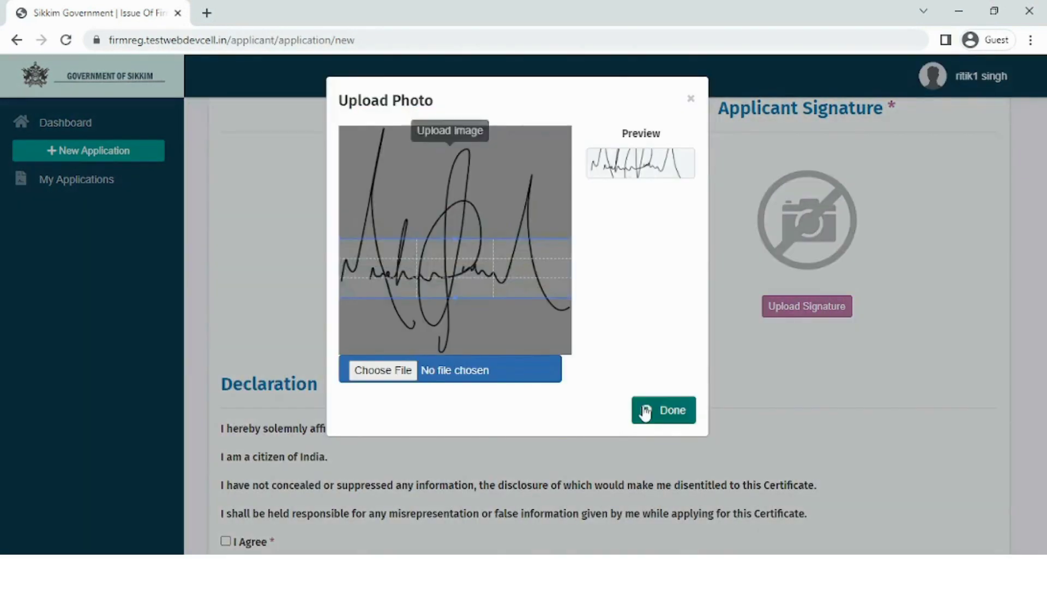
- Confirm the cropped signature, accept the I Agree declaration, and Save & Continue
click(645, 413)
scroll(318, 412, down, 2)
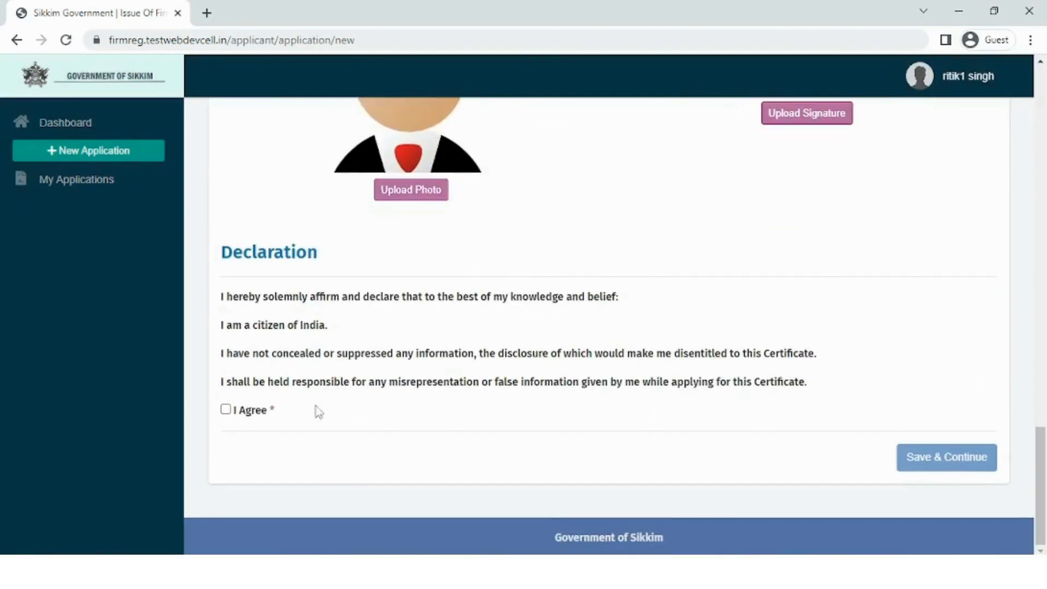
click(227, 411)
click(912, 456)
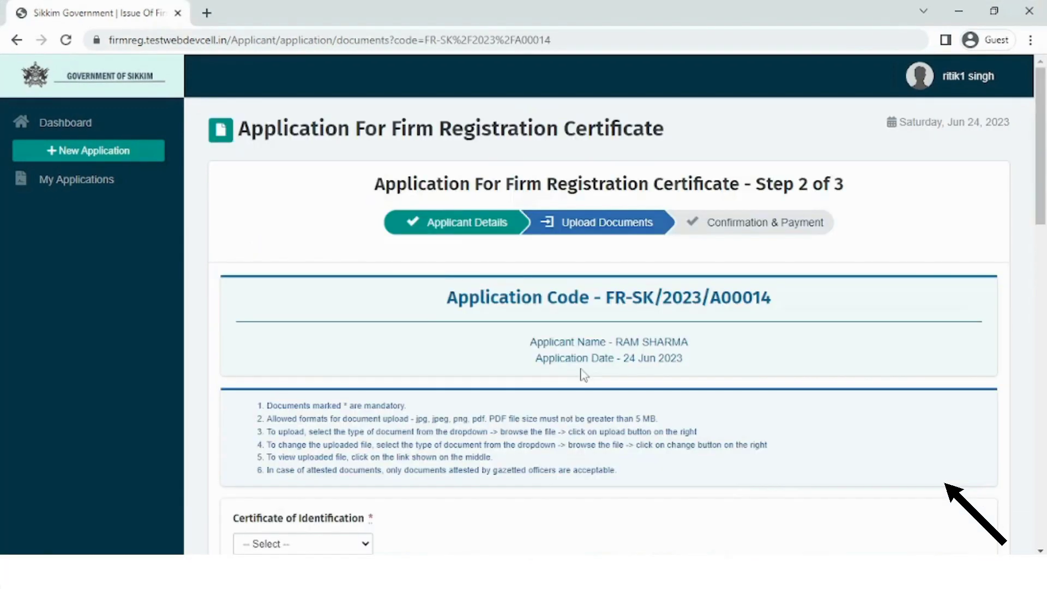
- Choose COI as the identification certificate type and upload COI.jpeg
scroll(584, 375, down, 1)
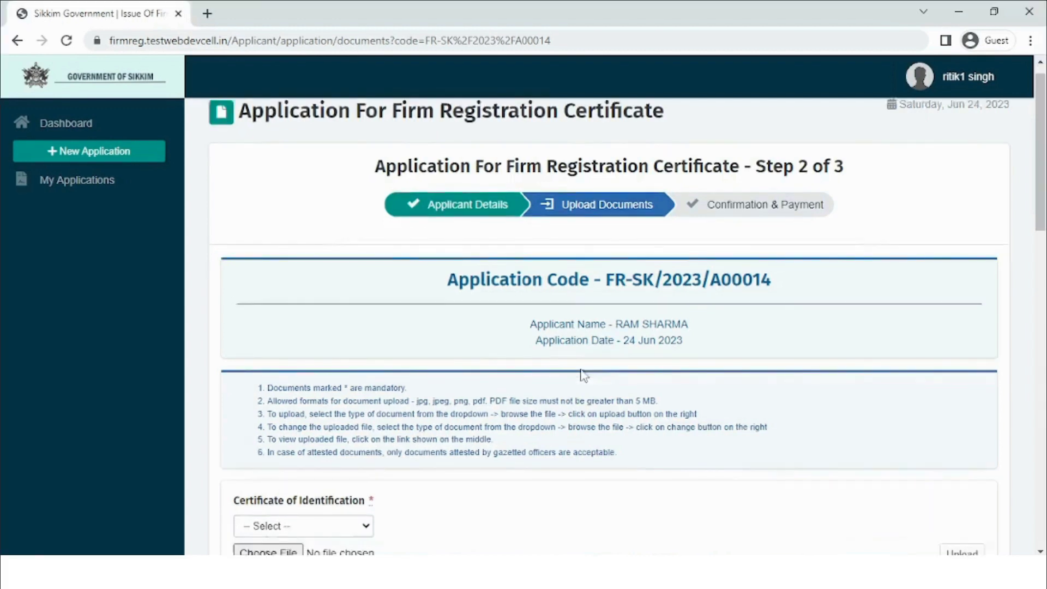
scroll(583, 375, down, 5)
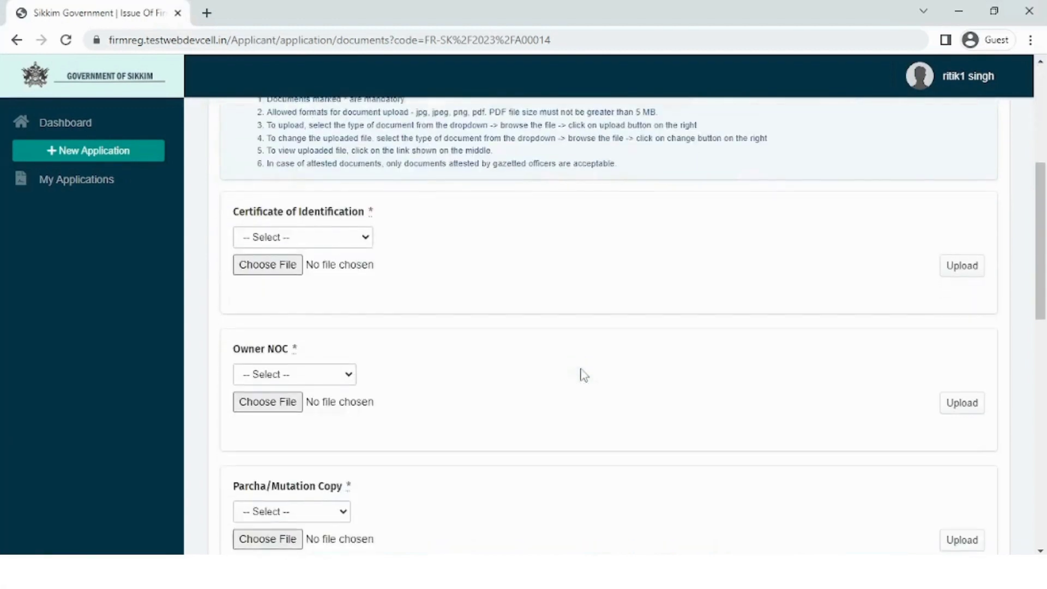
click(345, 244)
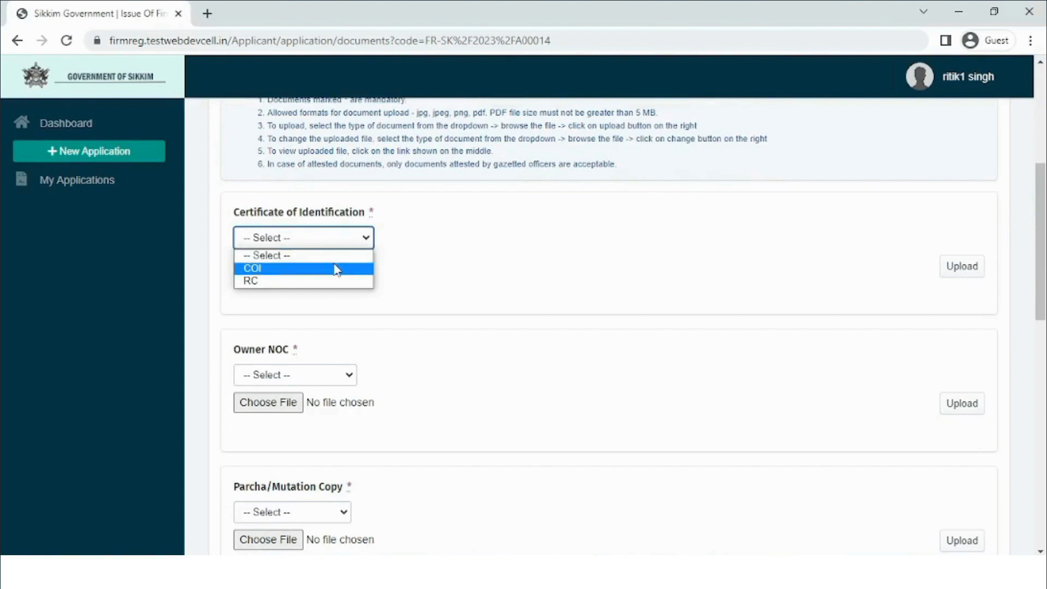
click(336, 270)
scroll(334, 269, down, 1)
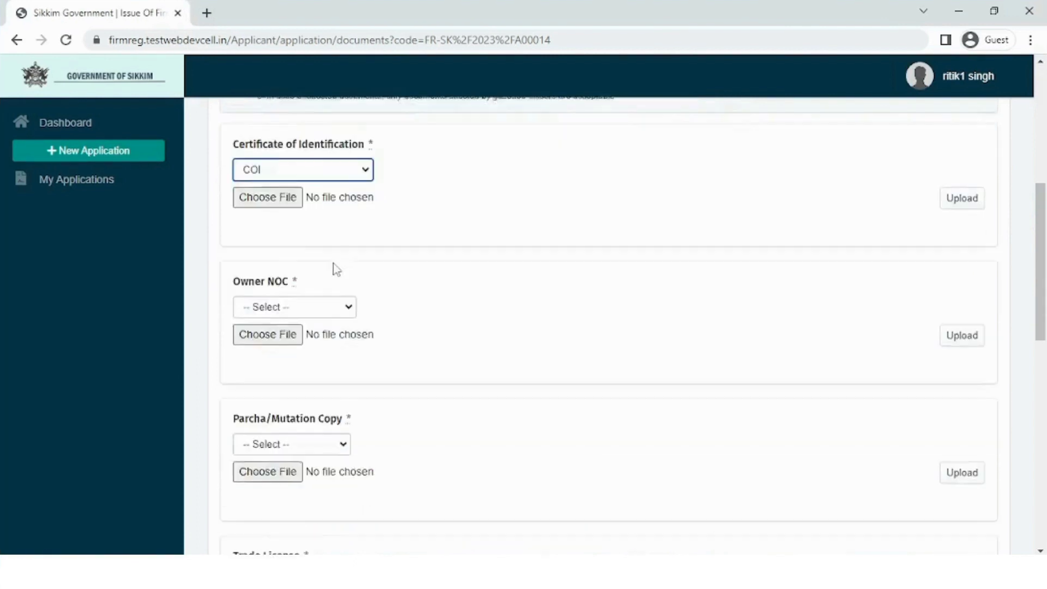
click(282, 191)
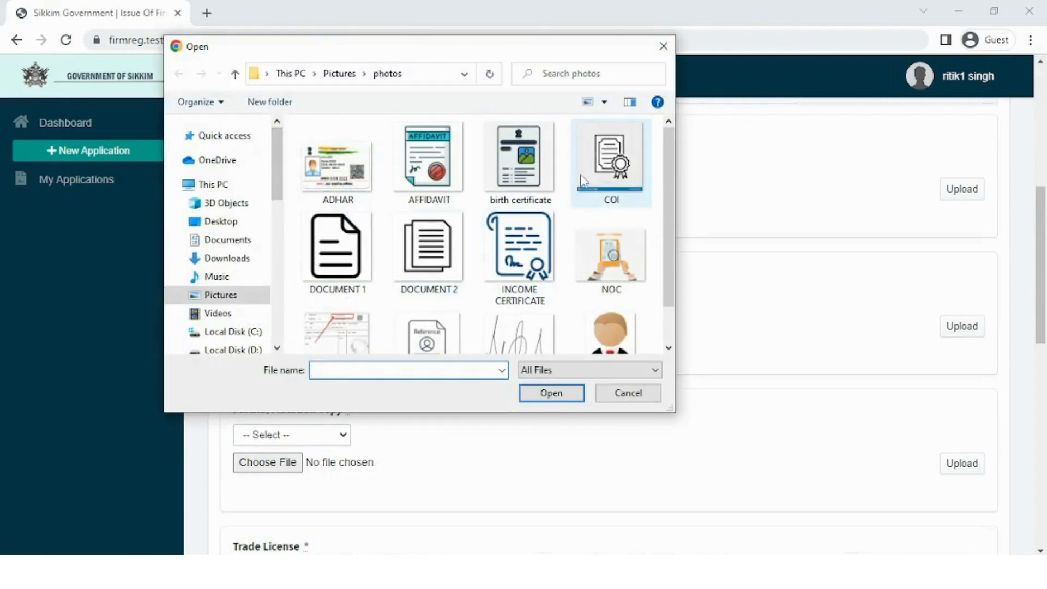
click(603, 175)
click(552, 394)
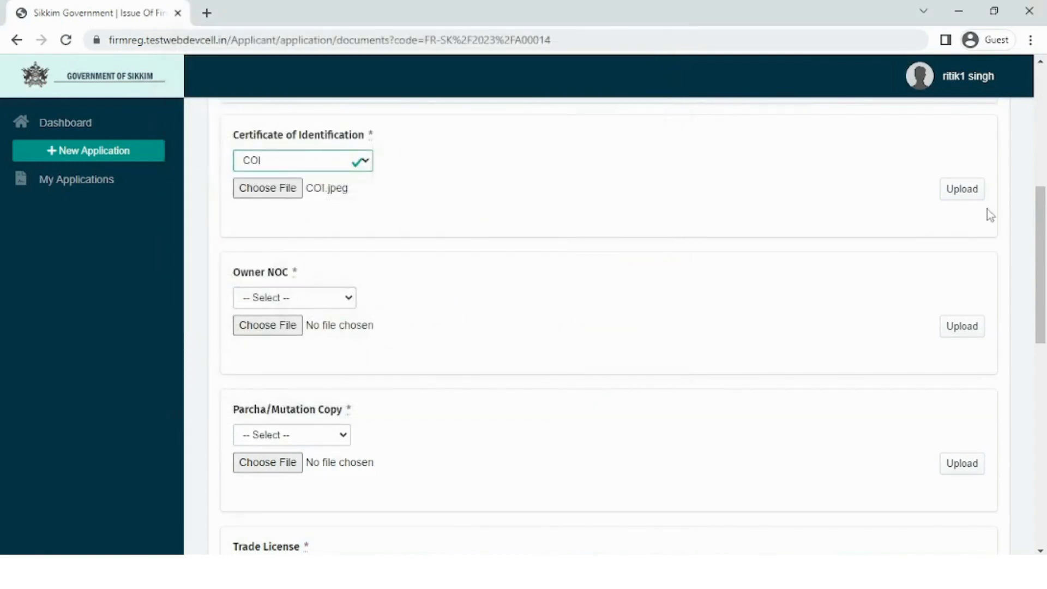
click(964, 189)
- Choose Building Owner NOC as the owner document type and upload NOC.jpg
scroll(655, 339, down, 1)
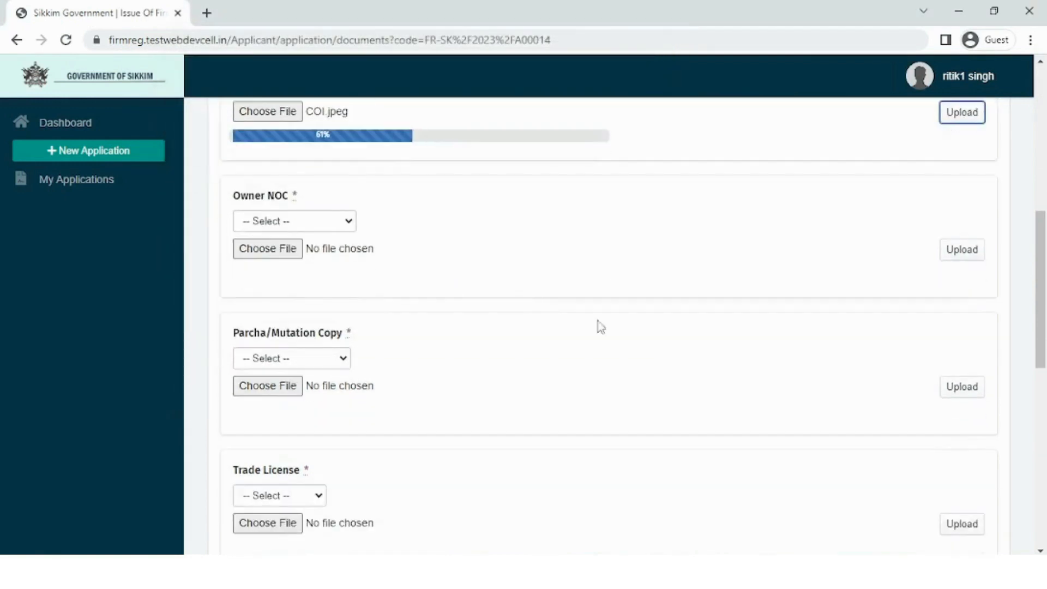
click(339, 220)
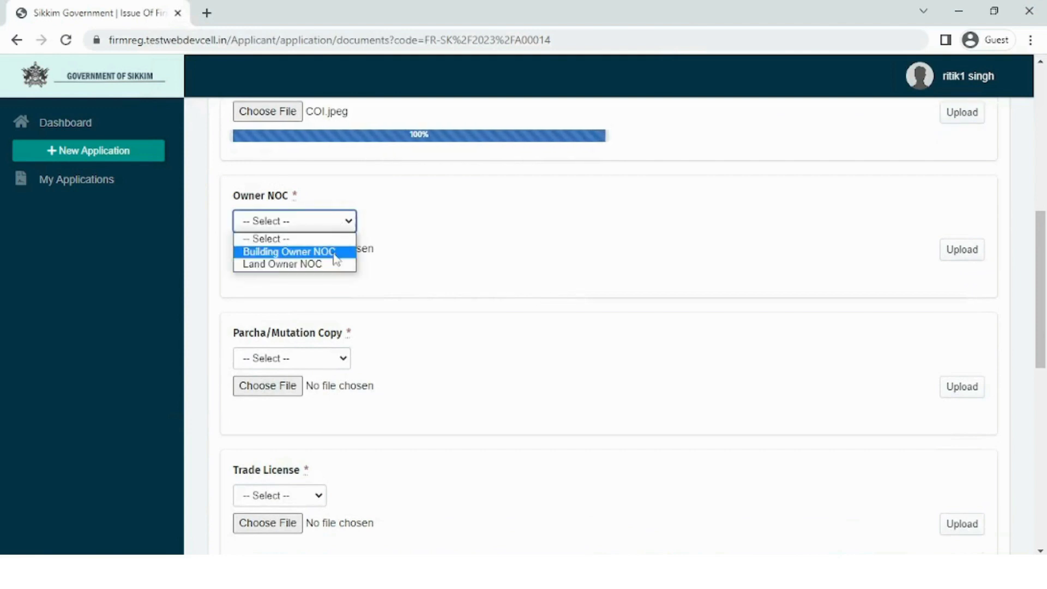
click(330, 252)
click(284, 252)
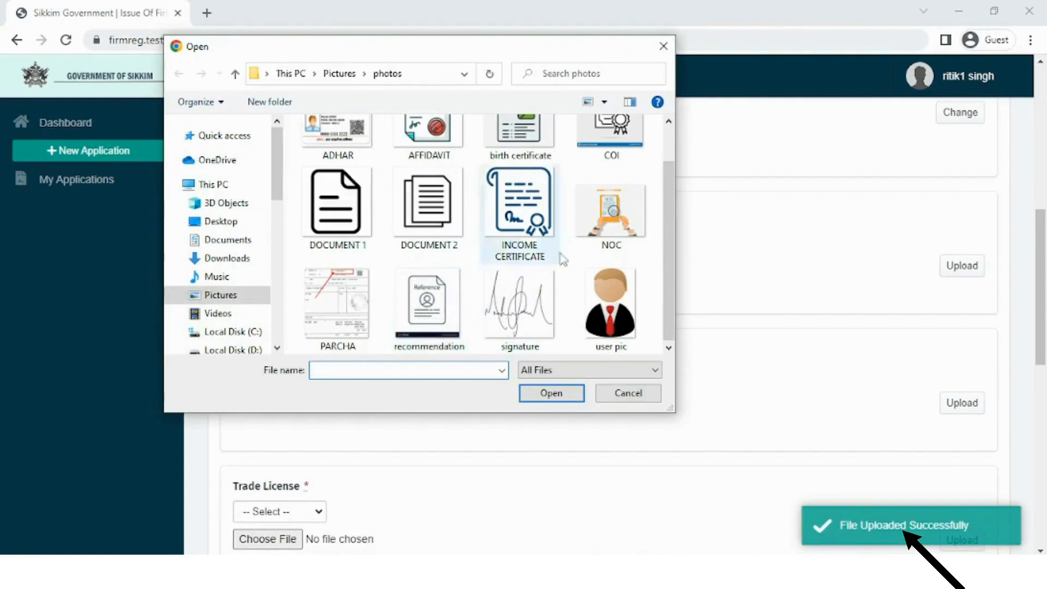
click(611, 216)
click(556, 396)
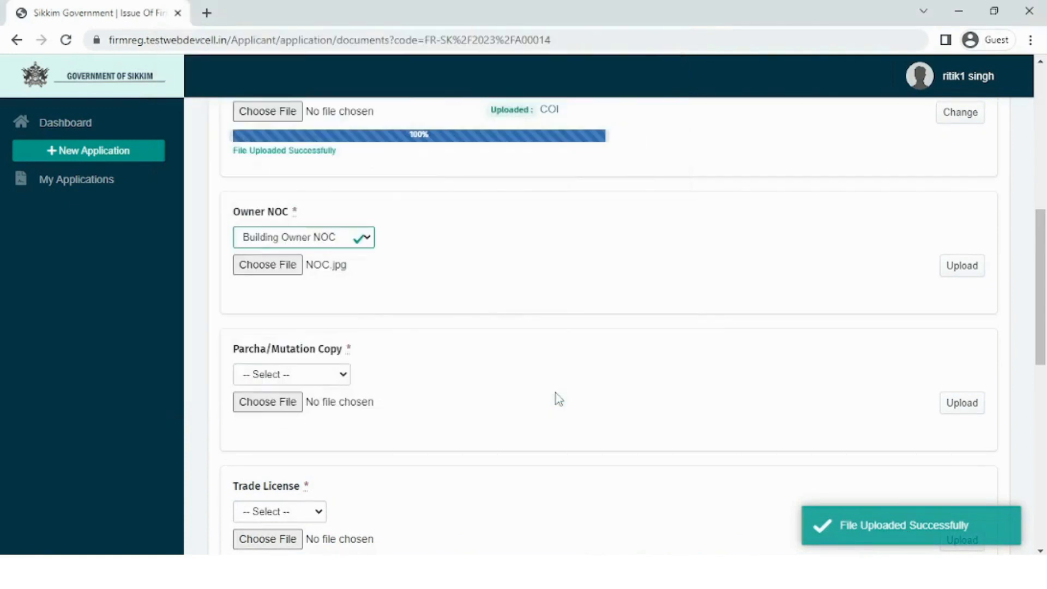
click(959, 272)
- Check the Parcha/Mutation Copy type list, then save the uploaded documents and continue
scroll(283, 269, down, 3)
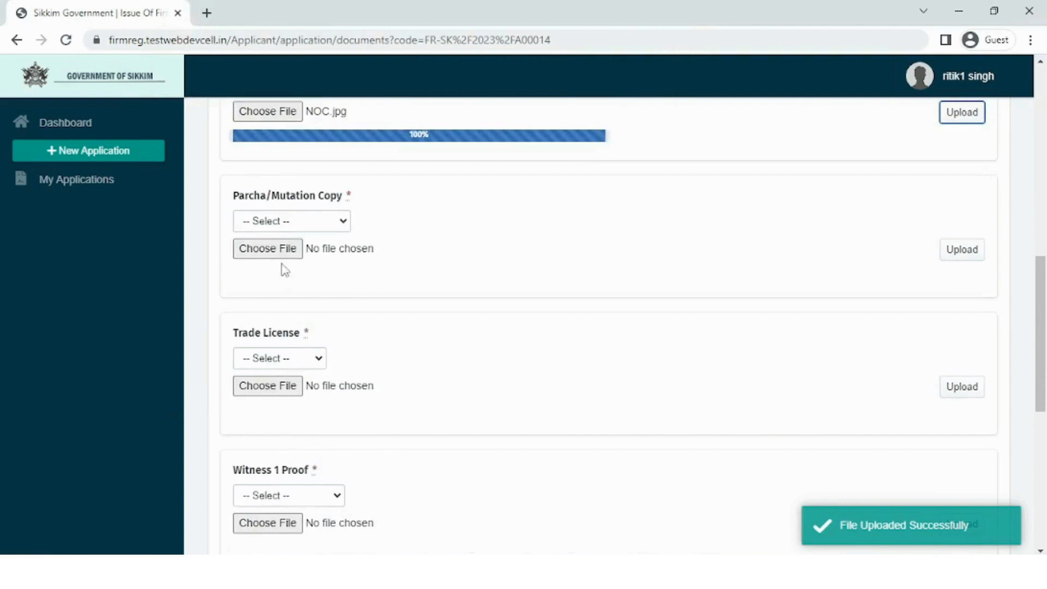
click(295, 223)
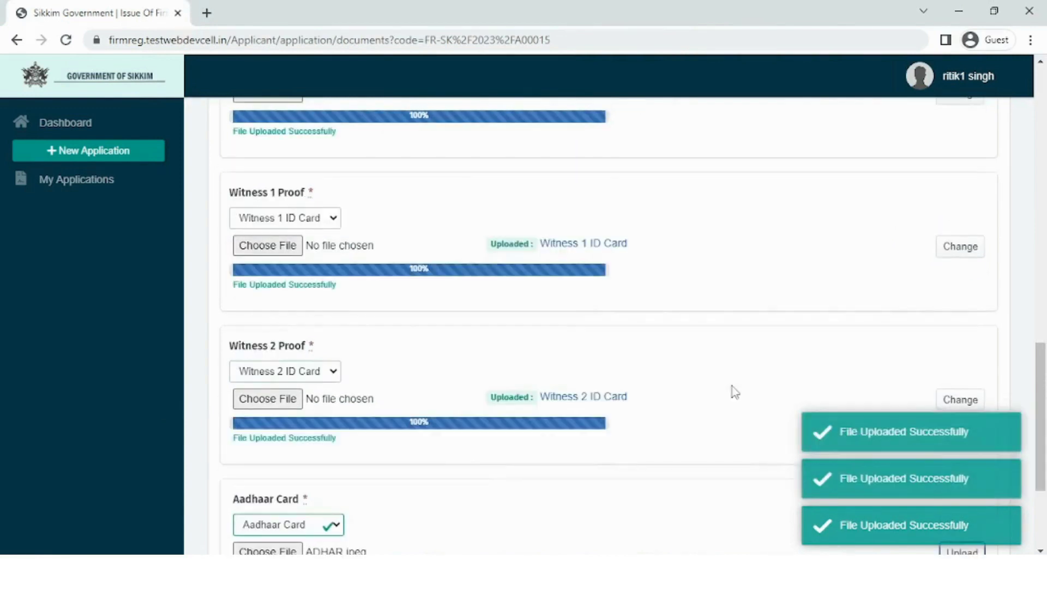
scroll(736, 391, up, 2)
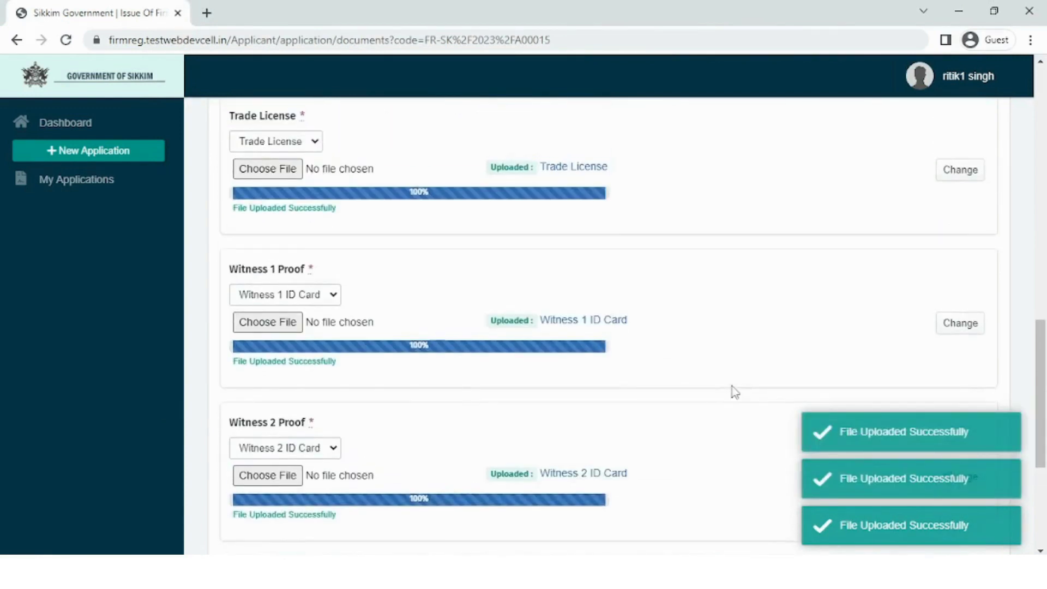
scroll(735, 392, down, 5)
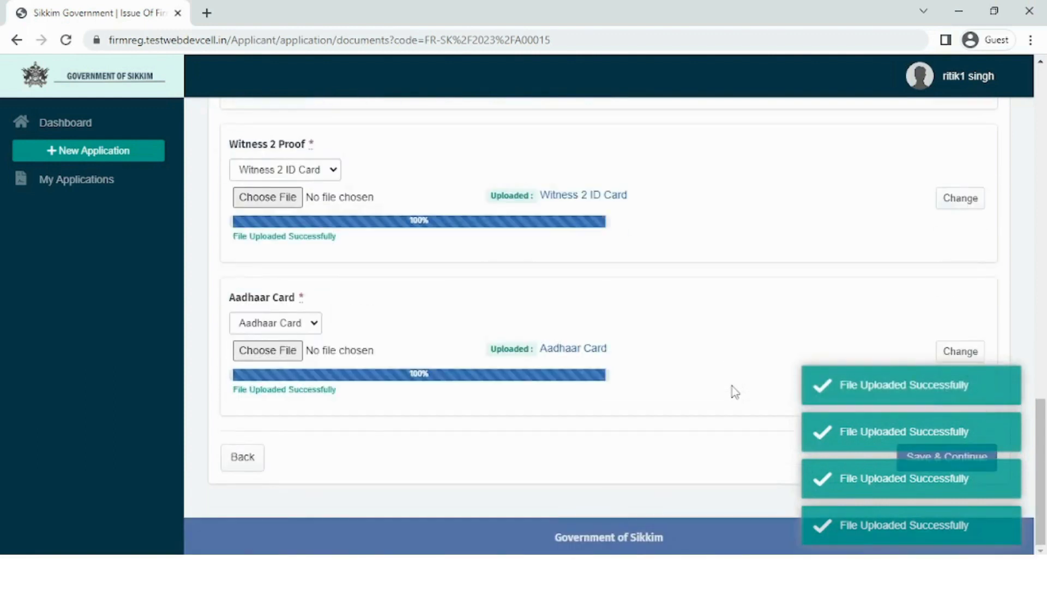
click(917, 461)
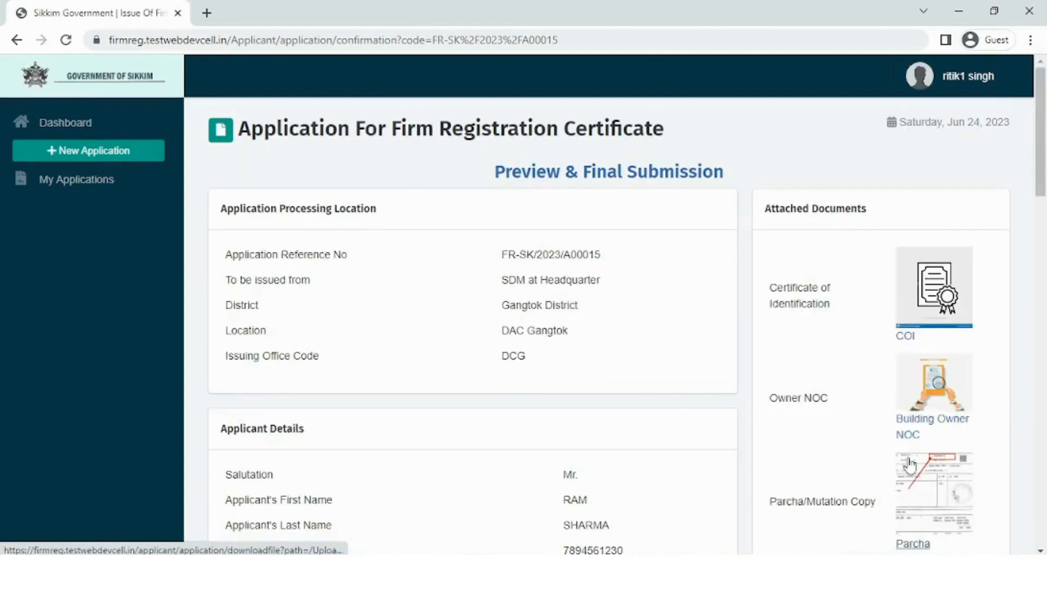
- Scroll through the preview to check firm XYZ, both witnesses, documents and the 50 fee
scroll(668, 373, down, 4)
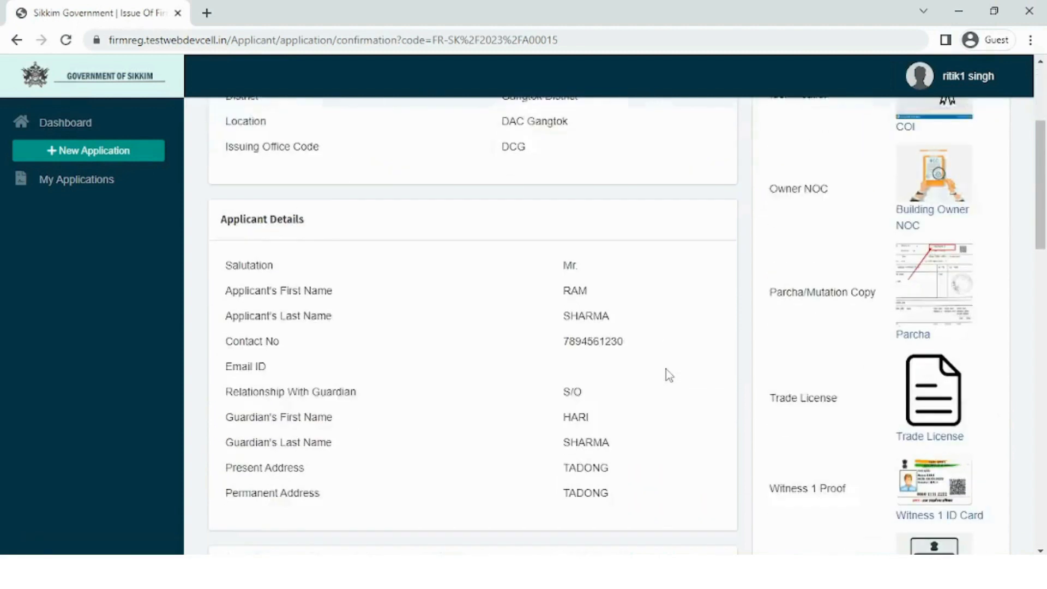
scroll(666, 369, down, 12)
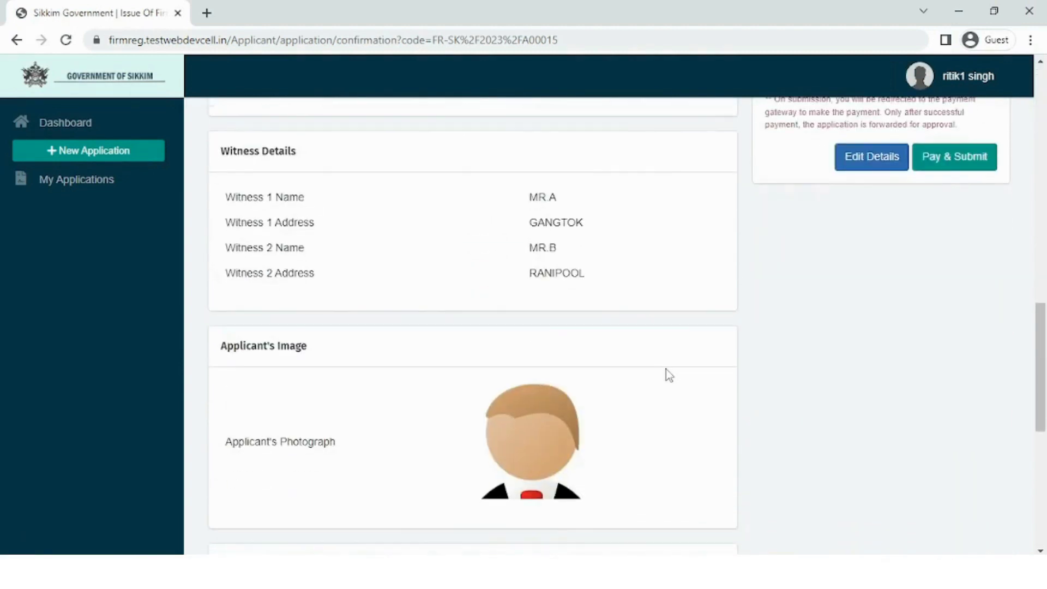
scroll(666, 369, down, 6)
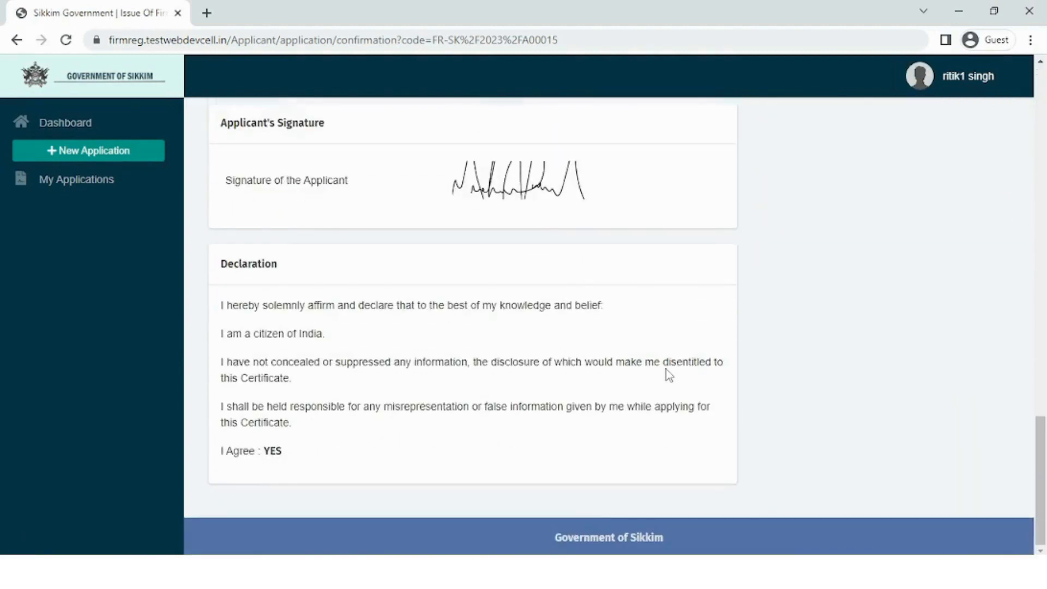
scroll(666, 369, up, 18)
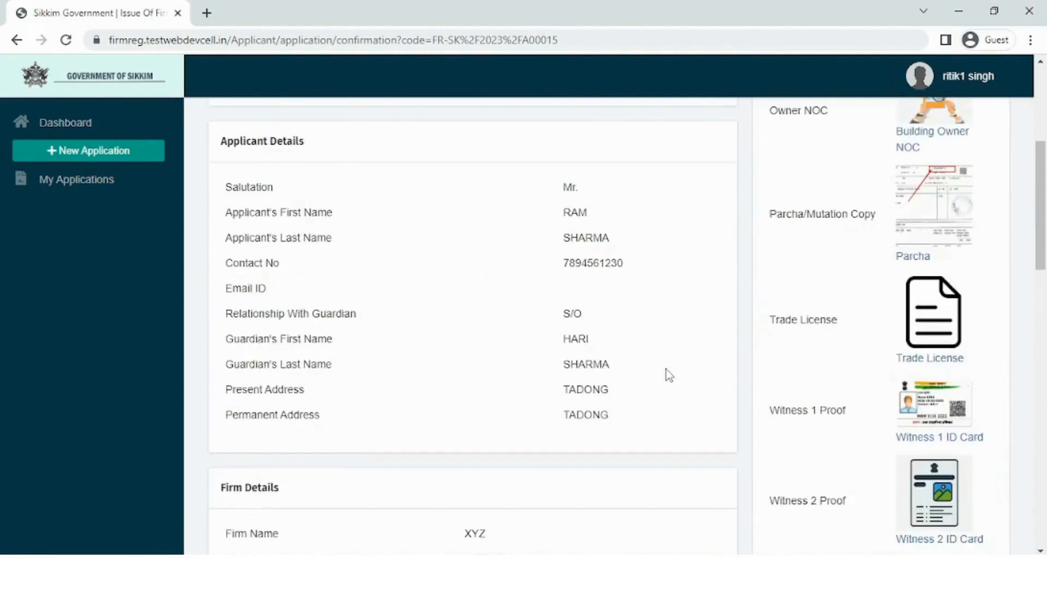
scroll(666, 369, up, 3)
scroll(897, 367, down, 3)
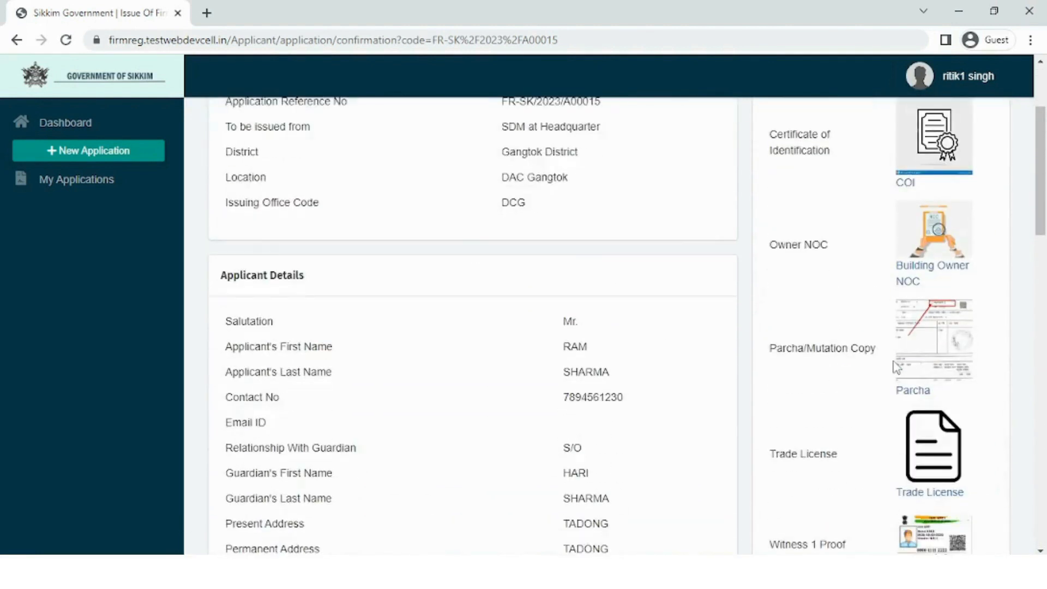
scroll(897, 366, down, 10)
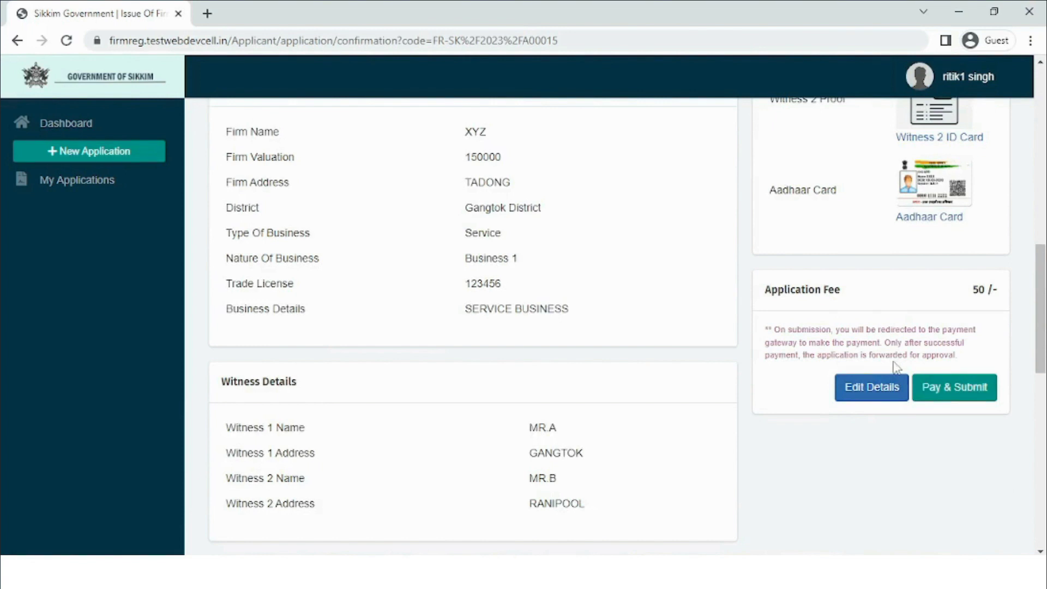
- Confirm submission and complete the Rs. 50 payment via Test Success Transaction
click(947, 387)
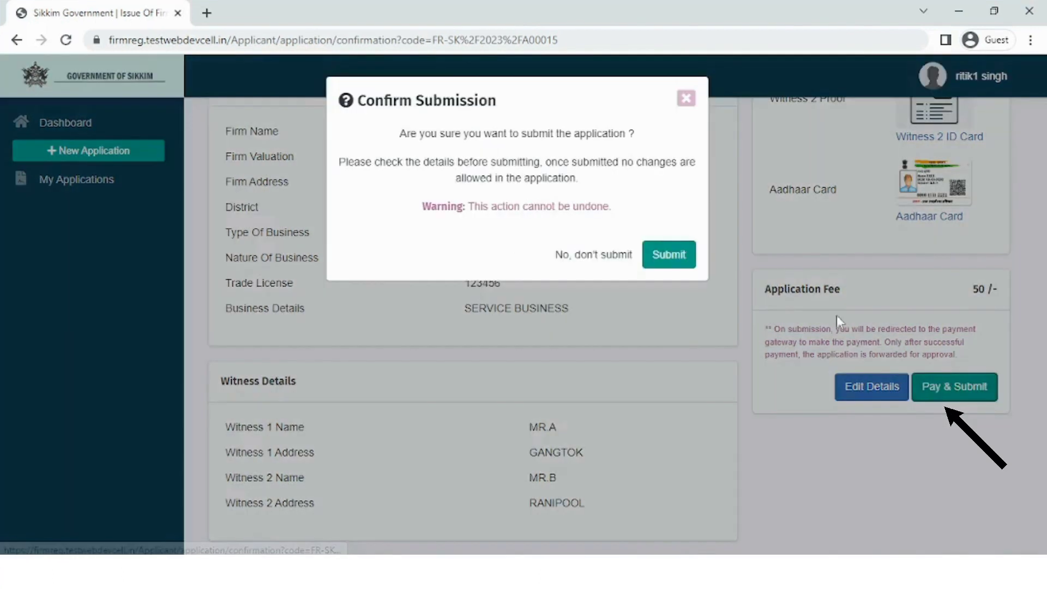
click(668, 261)
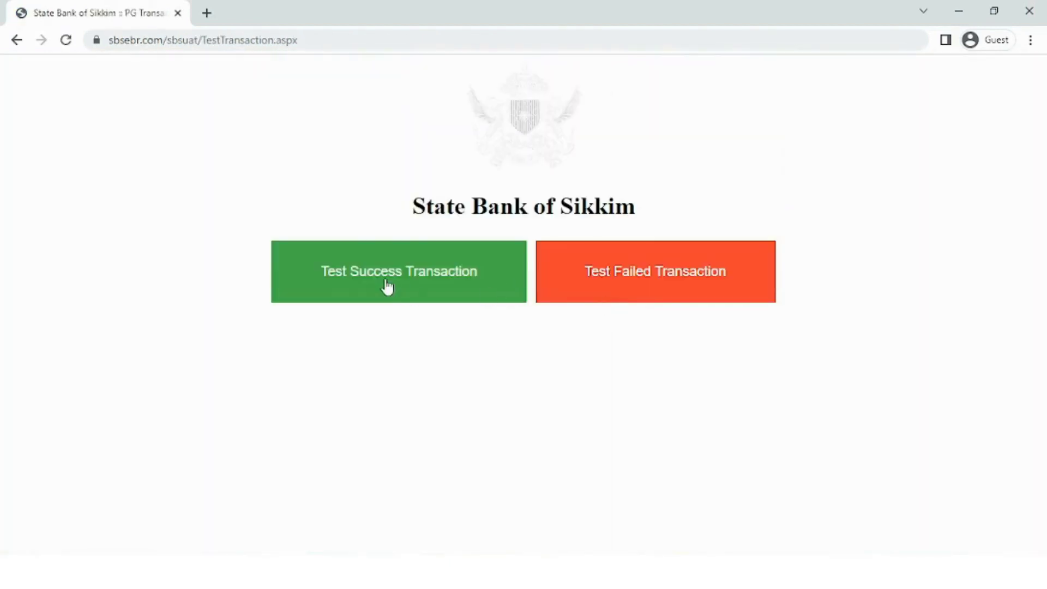
click(386, 283)
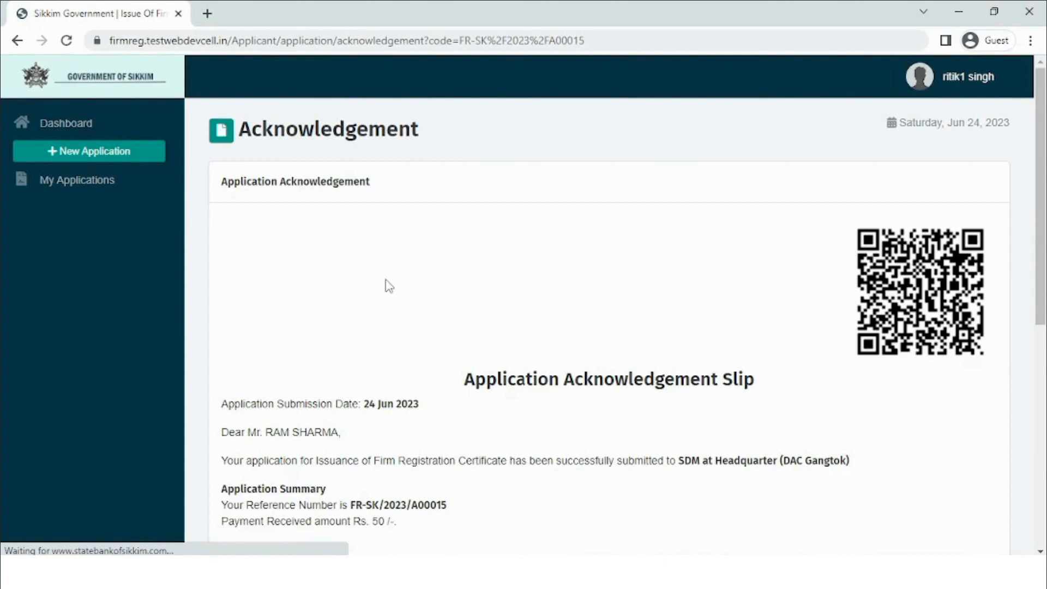
scroll(389, 284, down, 10)
click(922, 456)
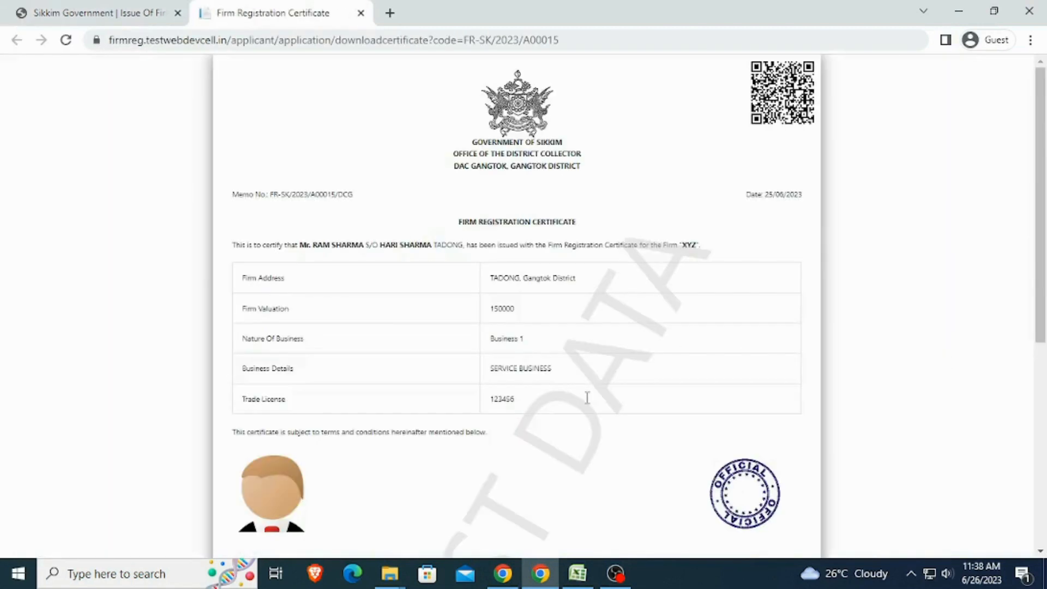
scroll(588, 398, down, 5)
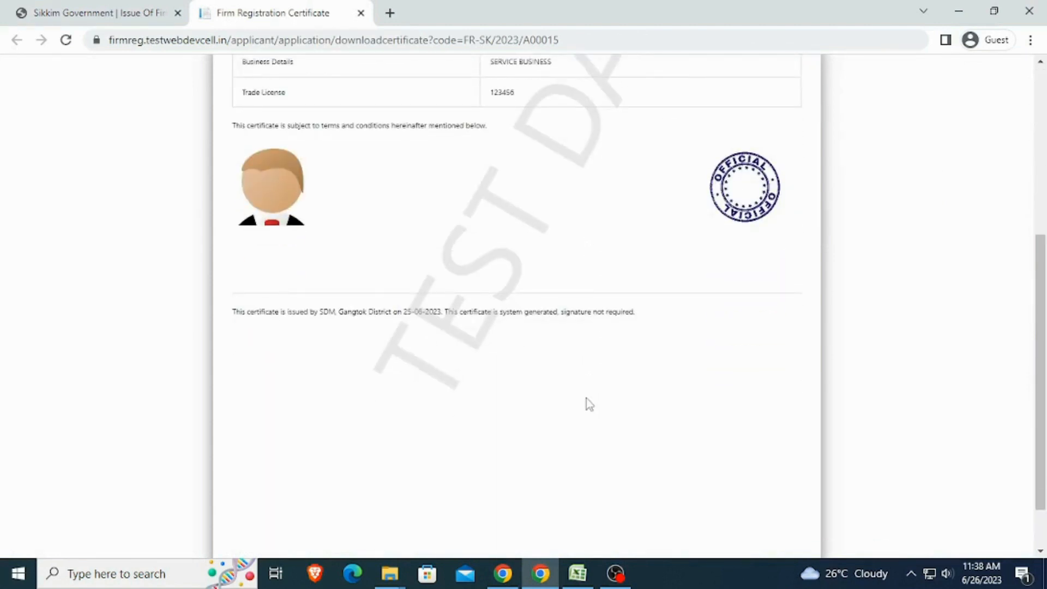
scroll(587, 405, up, 5)
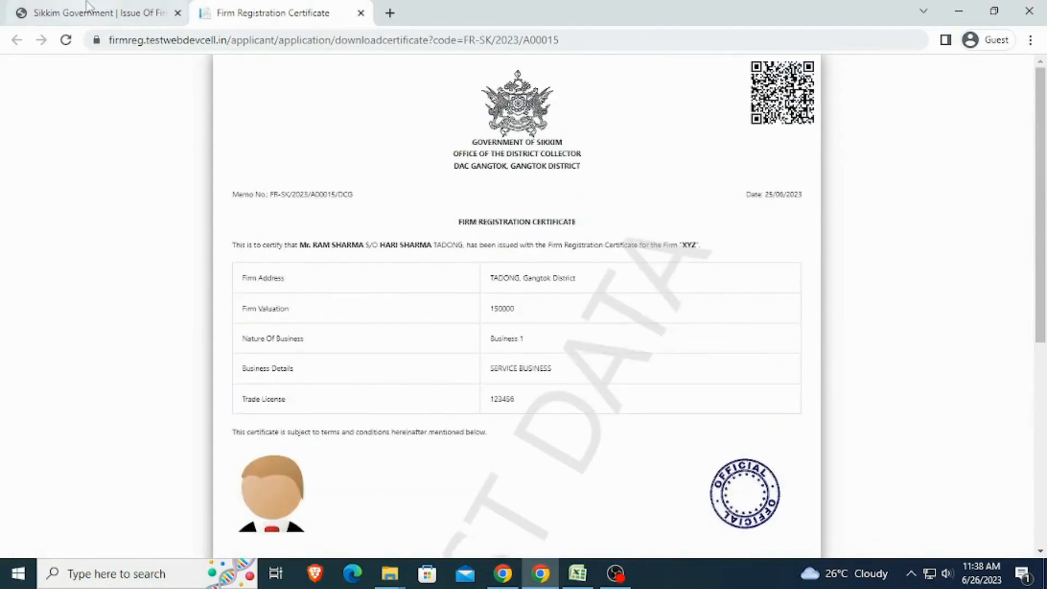